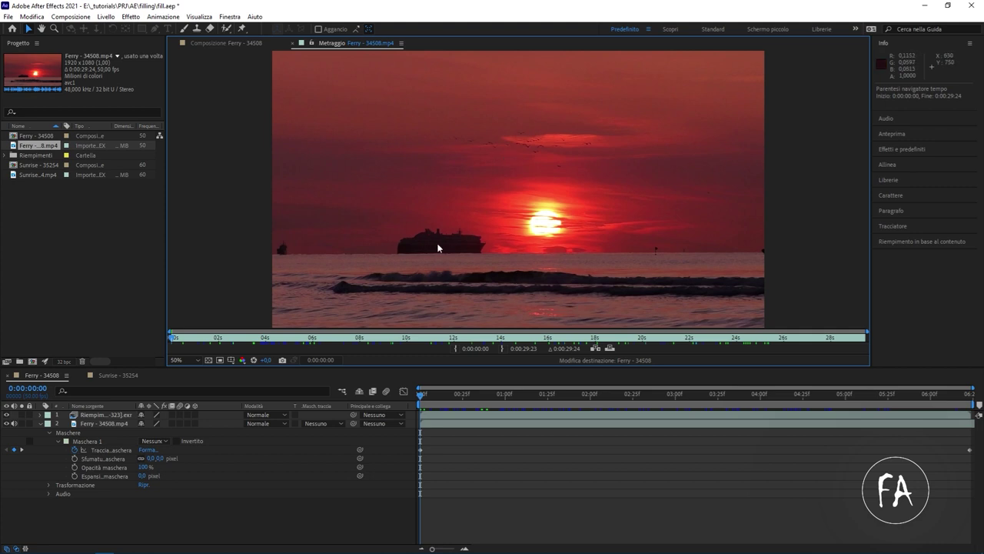
Step: Scrub the Ferry - 34508.mp4 footage to about 12 seconds to watch the ferry cross the sun
{"action": "mouse_move", "coordinate": [217, 342]}
{"action": "left_mouse_down"}
{"action": "mouse_move", "coordinate": [616, 339]}
{"action": "mouse_move", "coordinate": [198, 339]}
{"action": "left_mouse_up"}
Step: Scrub the Ferry - 34508 composition to check the ferry is removed, stopping at frame 45
{"action": "left_click", "coordinate": [236, 43]}
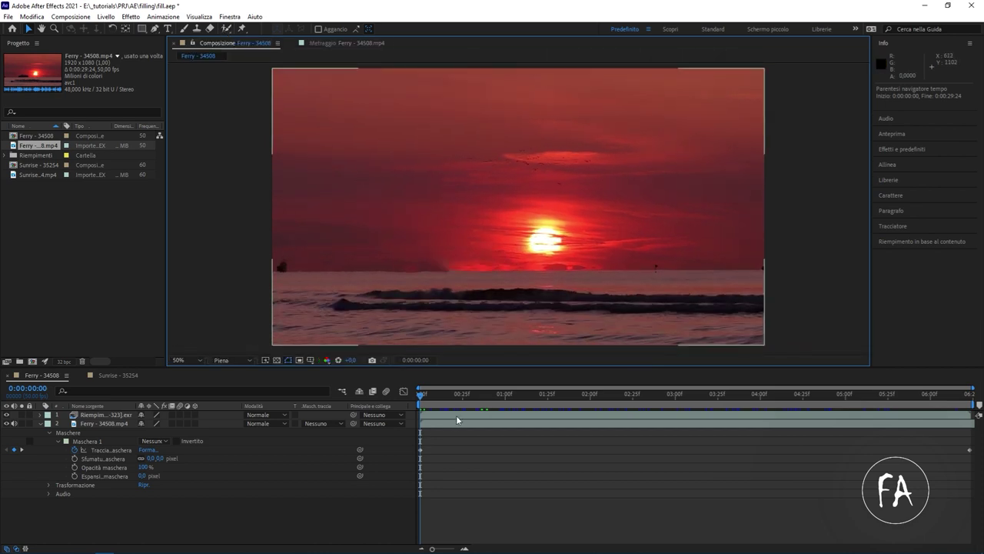
{"action": "left_click_drag", "start_coordinate": [446, 394], "coordinate": [724, 419]}
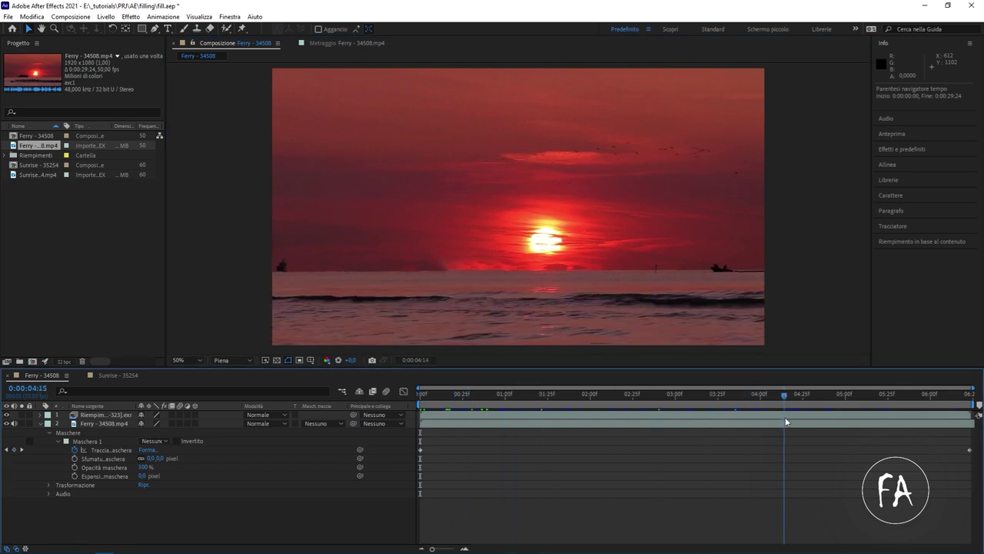
{"action": "left_click", "coordinate": [626, 393]}
{"action": "left_click", "coordinate": [497, 389]}
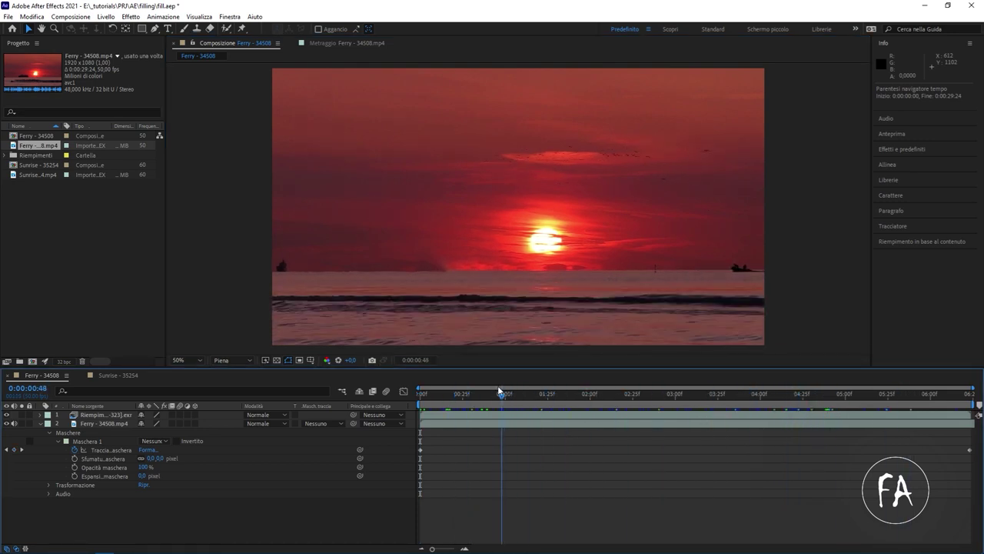
Step: View the Sunrise.mp4 footage at Fit magnification and play it from the start to watch the birds
{"action": "double_click", "coordinate": [12, 176]}
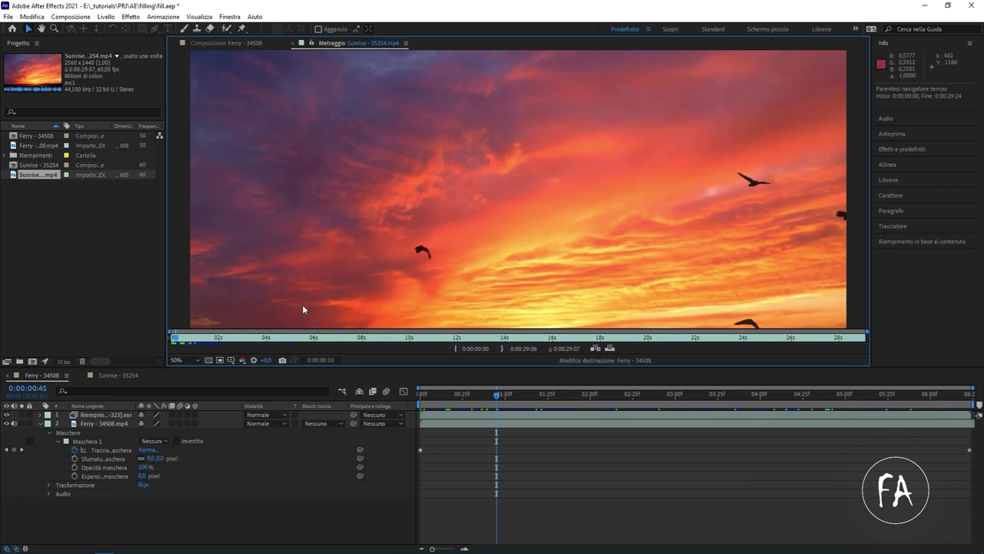
{"action": "left_click", "coordinate": [183, 364]}
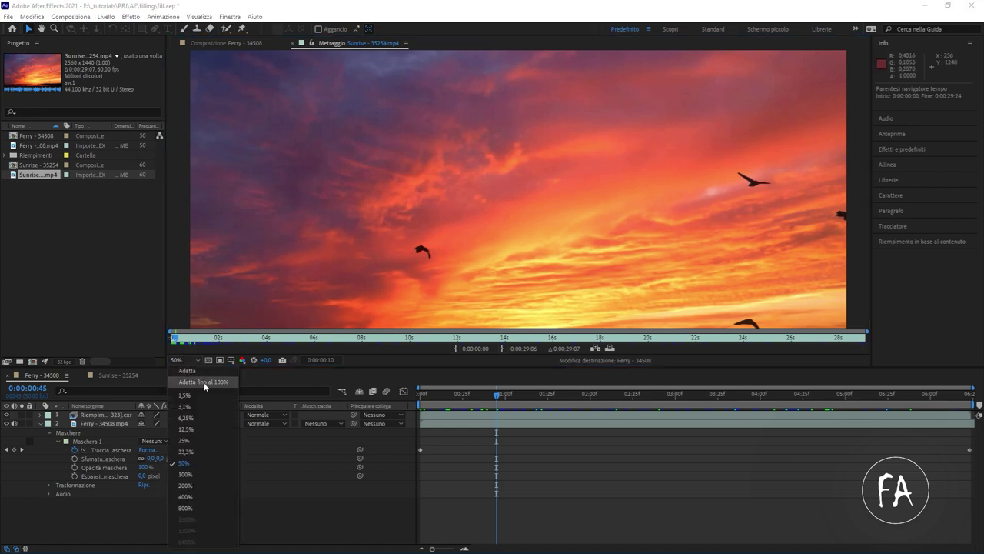
{"action": "left_click", "coordinate": [192, 379]}
{"action": "left_click", "coordinate": [221, 338]}
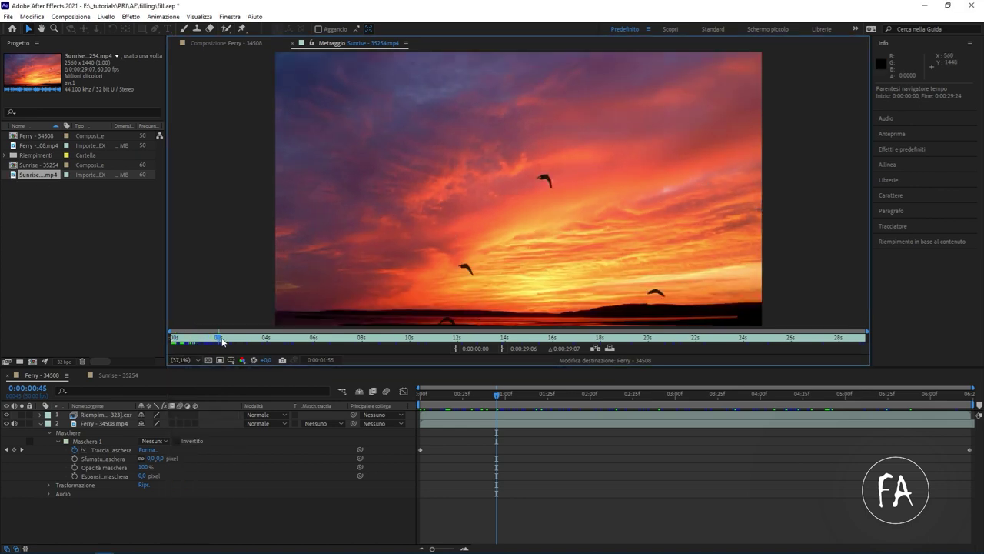
{"action": "left_click", "coordinate": [466, 339]}
{"action": "left_click", "coordinate": [174, 338]}
{"action": "key", "text": "space"}
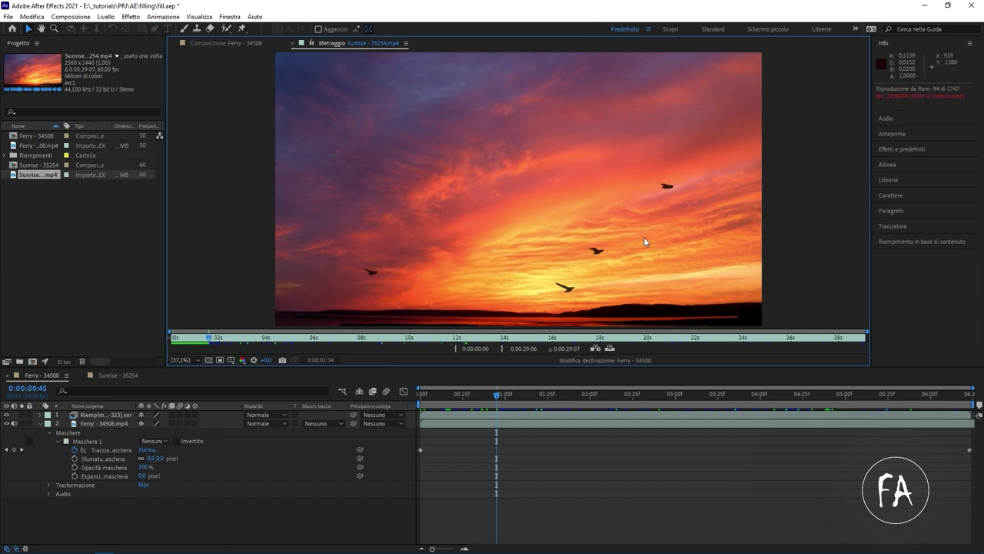
{"action": "key", "text": "space"}
Step: Scrub the Sunrise - 35254 composition from its start and reveal the mask outlines
{"action": "left_click", "coordinate": [123, 375]}
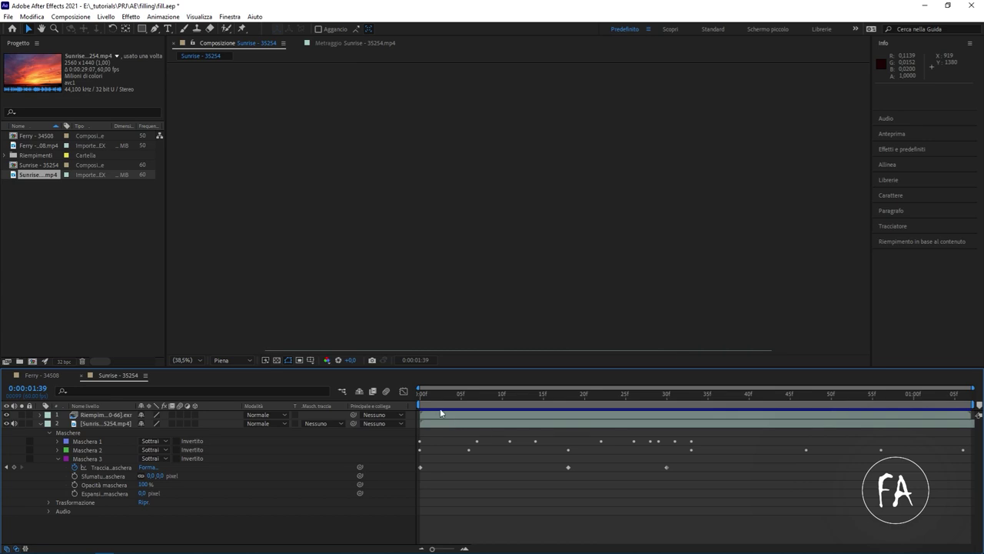
{"action": "key", "text": "Home"}
{"action": "mouse_move", "coordinate": [406, 402]}
{"action": "left_mouse_down"}
{"action": "mouse_move", "coordinate": [849, 403]}
{"action": "mouse_move", "coordinate": [626, 397]}
{"action": "left_mouse_up"}
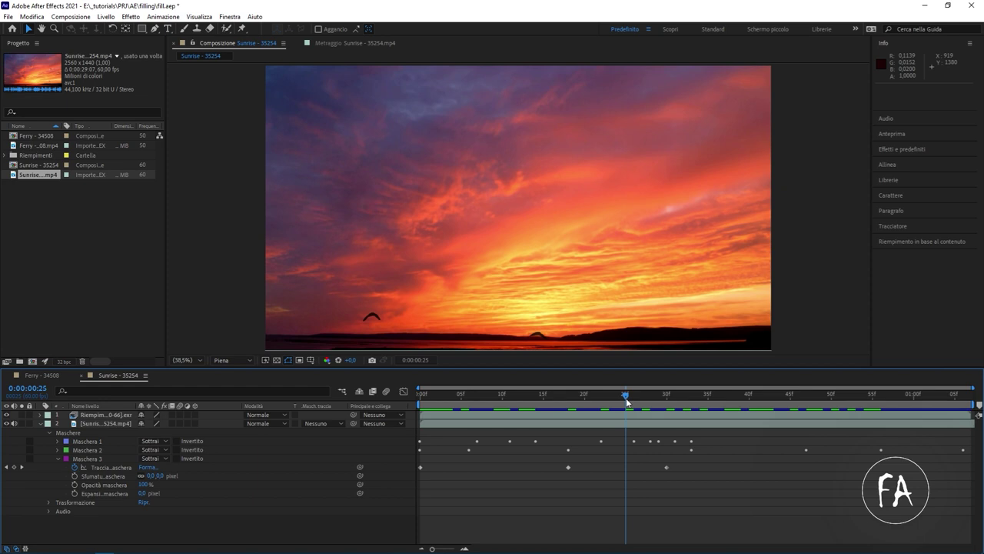
{"action": "left_click", "coordinate": [119, 456]}
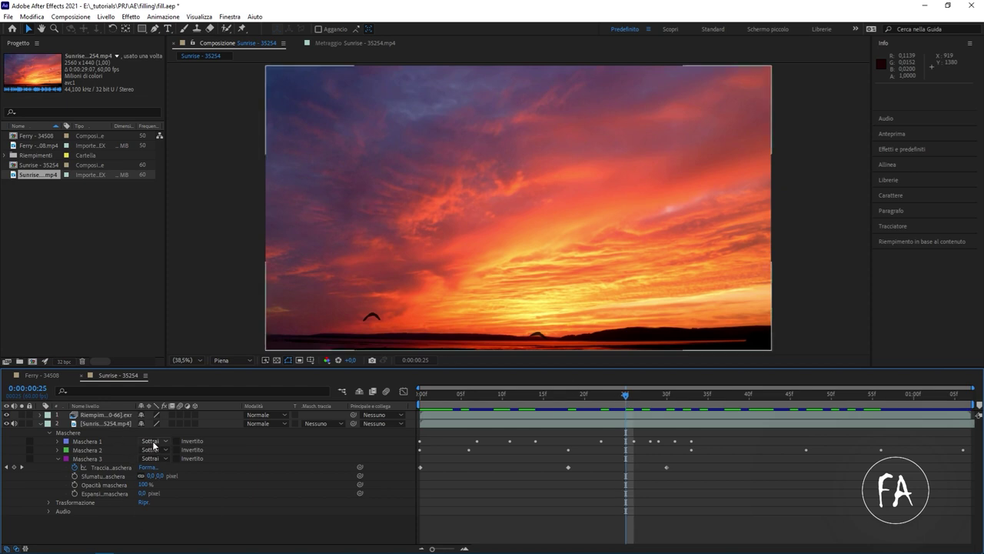
Step: Switch Maschera 1 to Aggiungi and back to Sottrai, then scrub the first frames to view the holes
{"action": "left_click", "coordinate": [154, 442]}
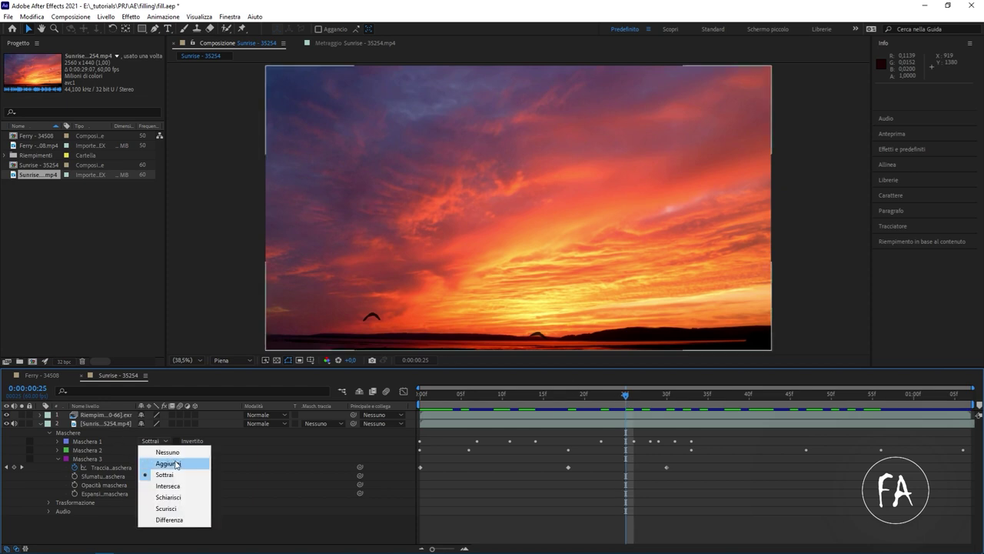
{"action": "left_click", "coordinate": [176, 464]}
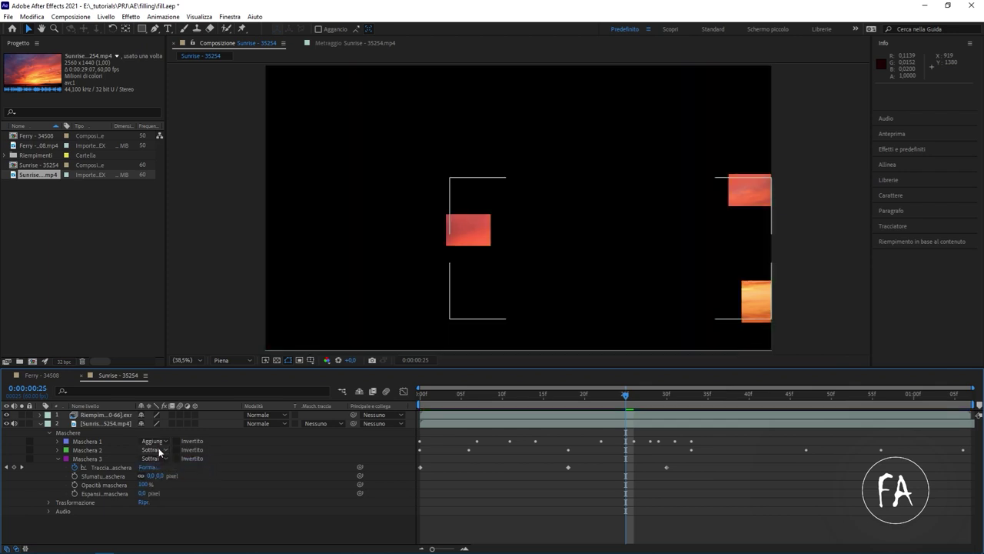
{"action": "left_click", "coordinate": [154, 442]}
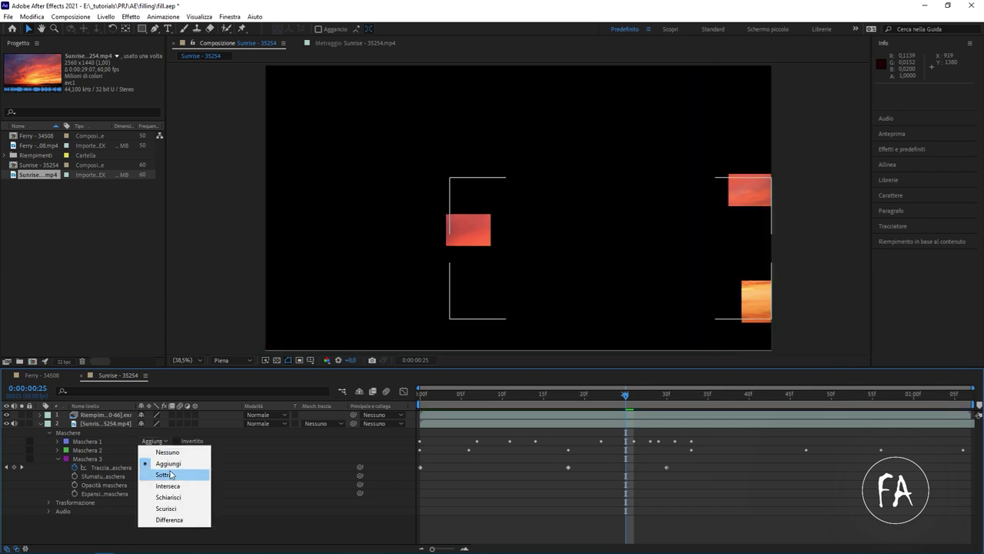
{"action": "left_click", "coordinate": [171, 474]}
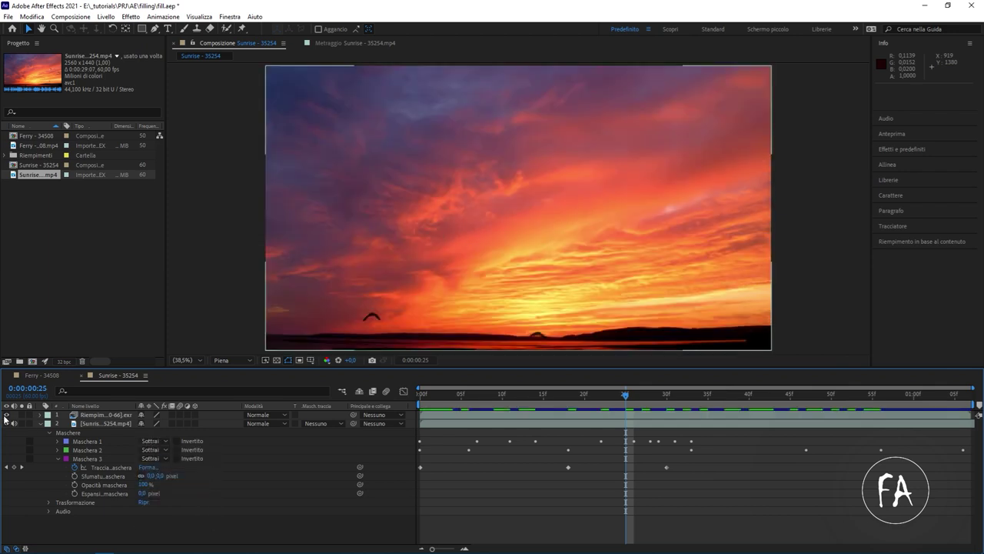
{"action": "left_click", "coordinate": [584, 395]}
{"action": "mouse_move", "coordinate": [573, 395]}
{"action": "left_mouse_down"}
{"action": "mouse_move", "coordinate": [428, 399]}
{"action": "mouse_move", "coordinate": [548, 402]}
{"action": "mouse_move", "coordinate": [444, 387]}
{"action": "left_mouse_up"}
Step: Set Maschera 1, 2 and 3 to Nessuno and scrub to watch the unmasked birds
{"action": "left_click", "coordinate": [151, 440]}
{"action": "left_click", "coordinate": [165, 452]}
{"action": "left_click", "coordinate": [152, 449]}
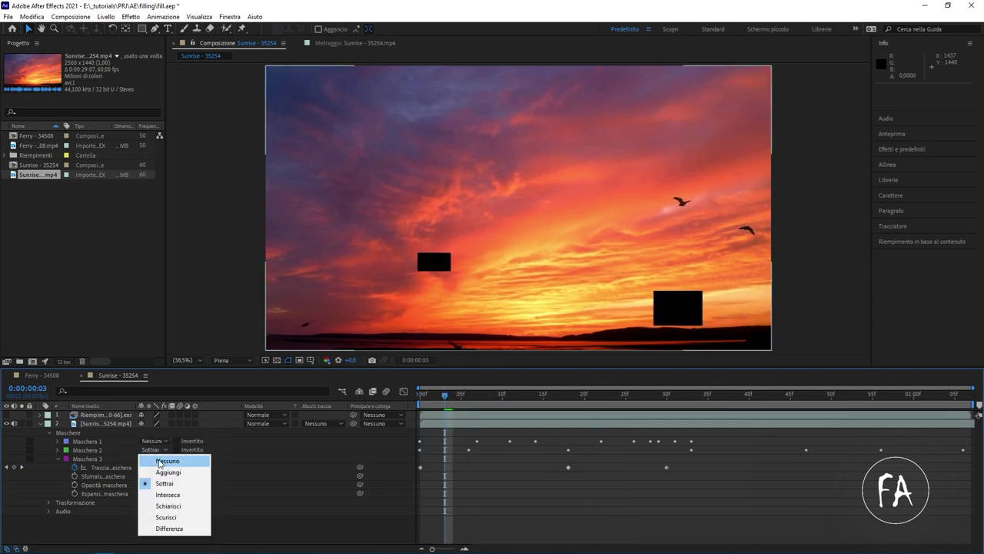
{"action": "left_click", "coordinate": [160, 461]}
{"action": "left_click", "coordinate": [152, 458]}
{"action": "left_click", "coordinate": [166, 470]}
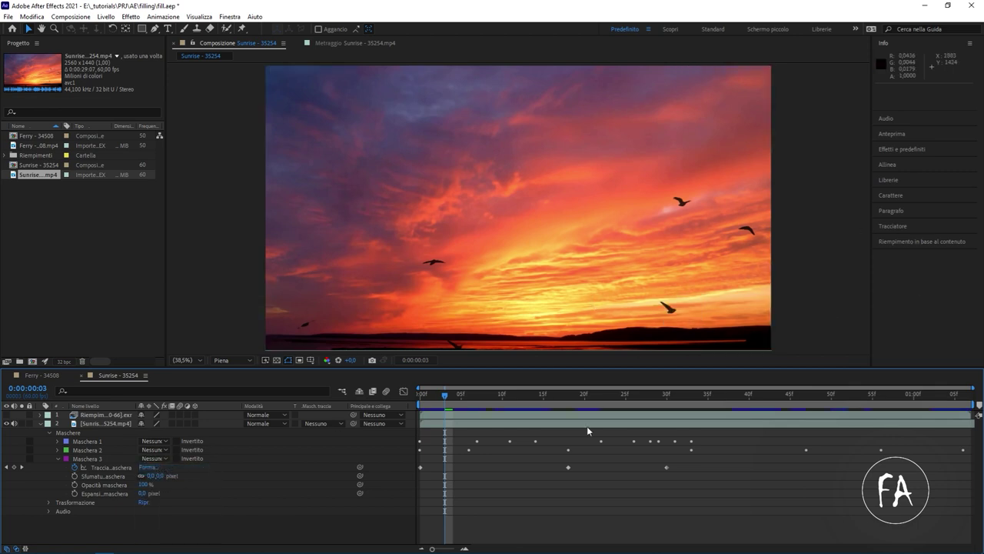
{"action": "mouse_move", "coordinate": [445, 392]}
{"action": "left_mouse_down"}
{"action": "mouse_move", "coordinate": [725, 392]}
{"action": "mouse_move", "coordinate": [601, 393]}
{"action": "left_mouse_up"}
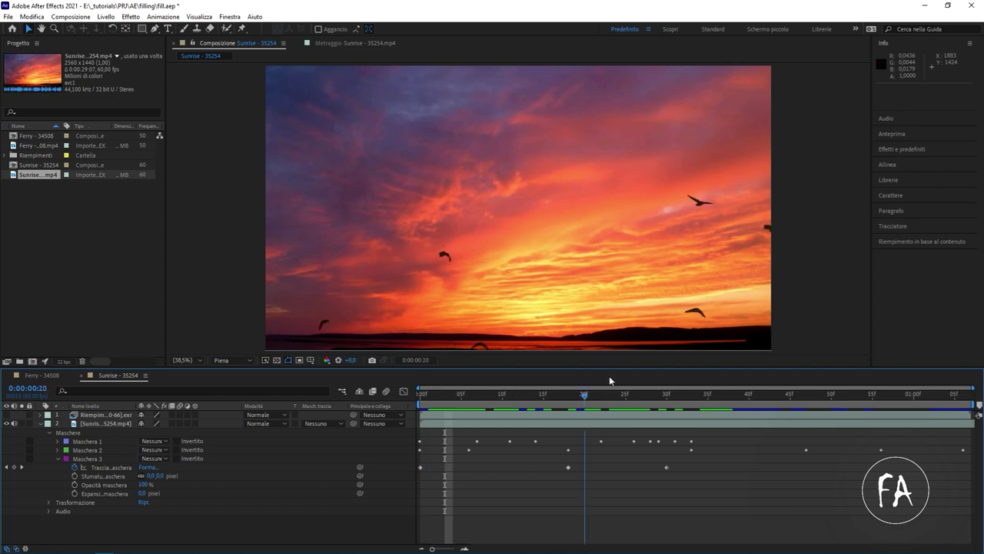
{"action": "key", "text": "Home"}
Step: Toggle the Riempimento fill layer's visibility on and off to compare against the unmasked footage
{"action": "left_click", "coordinate": [158, 440]}
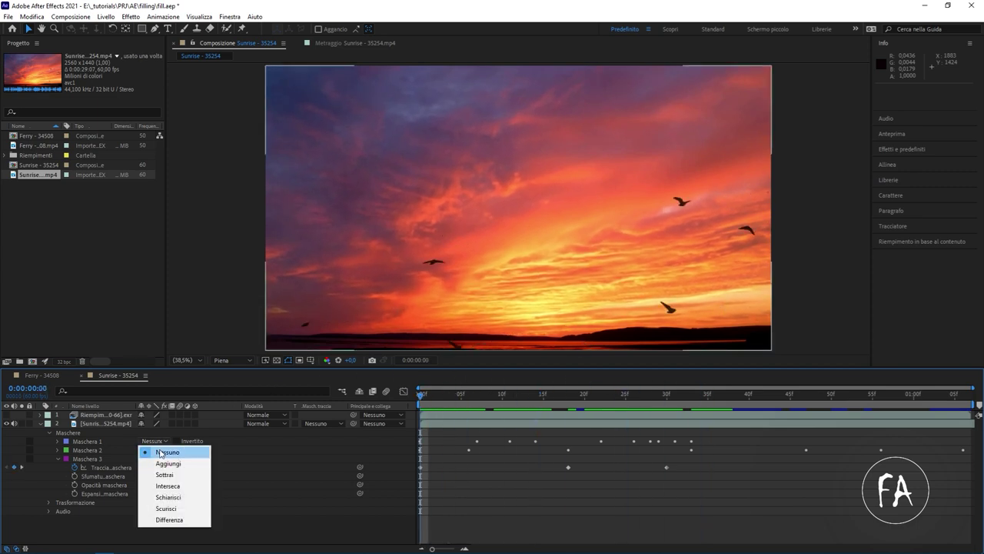
{"action": "left_click", "coordinate": [8, 416]}
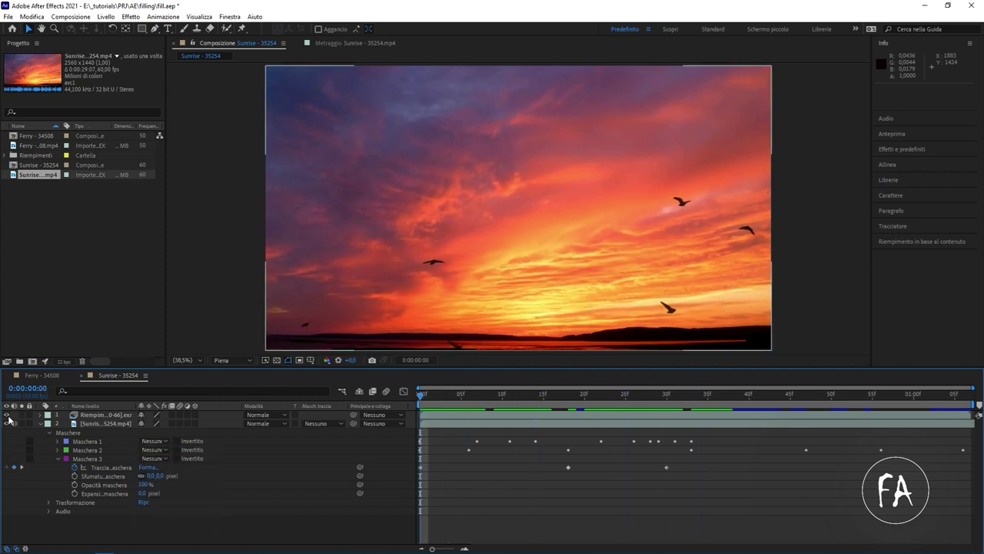
{"action": "left_click", "coordinate": [8, 415]}
{"action": "left_click", "coordinate": [8, 416]}
{"action": "left_click", "coordinate": [8, 416]}
{"action": "left_click", "coordinate": [8, 416]}
{"action": "left_click", "coordinate": [8, 416]}
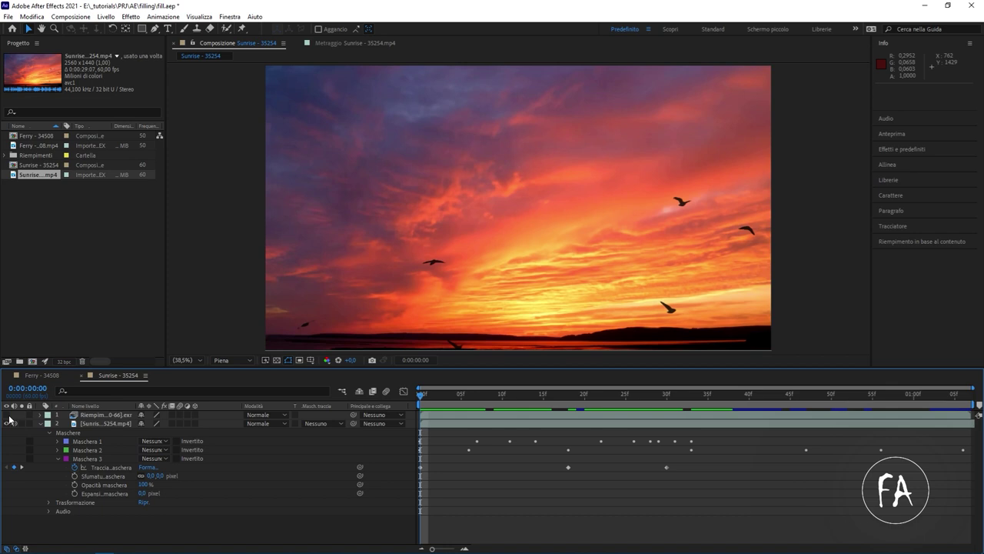
Step: Set all three masks back to Sottrai
{"action": "left_click", "coordinate": [154, 450]}
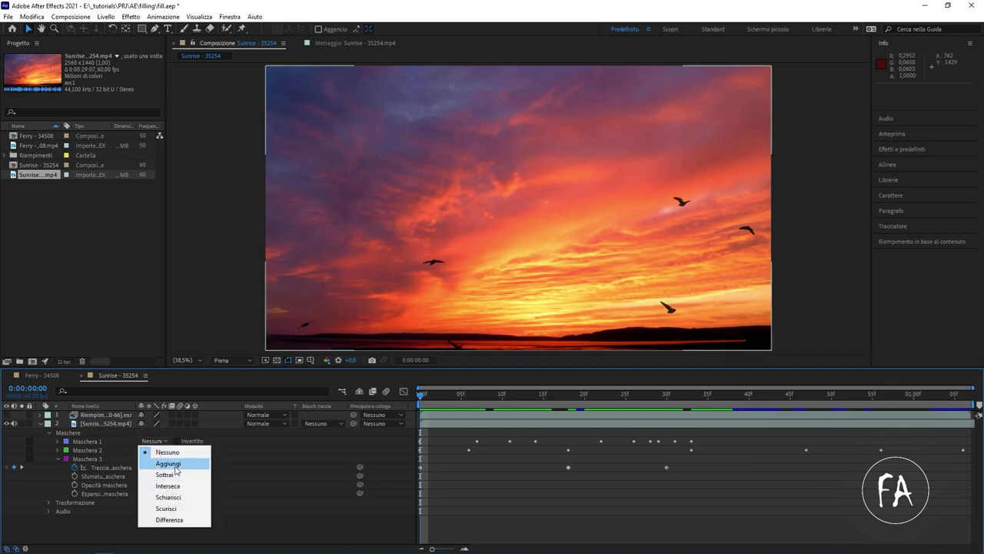
{"action": "left_click", "coordinate": [166, 474]}
{"action": "left_click", "coordinate": [153, 449]}
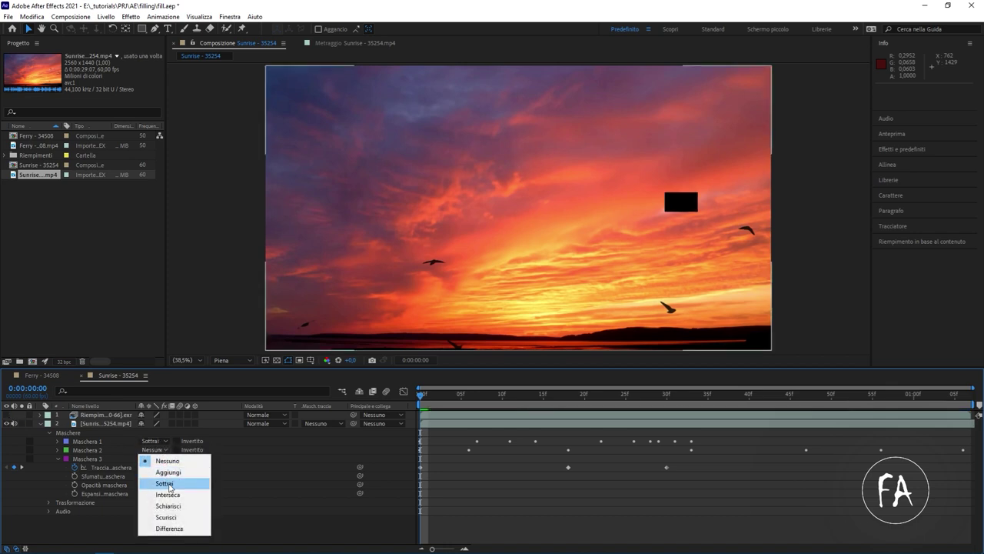
{"action": "left_click", "coordinate": [165, 483]}
{"action": "left_click", "coordinate": [153, 458]}
{"action": "left_click", "coordinate": [170, 492]}
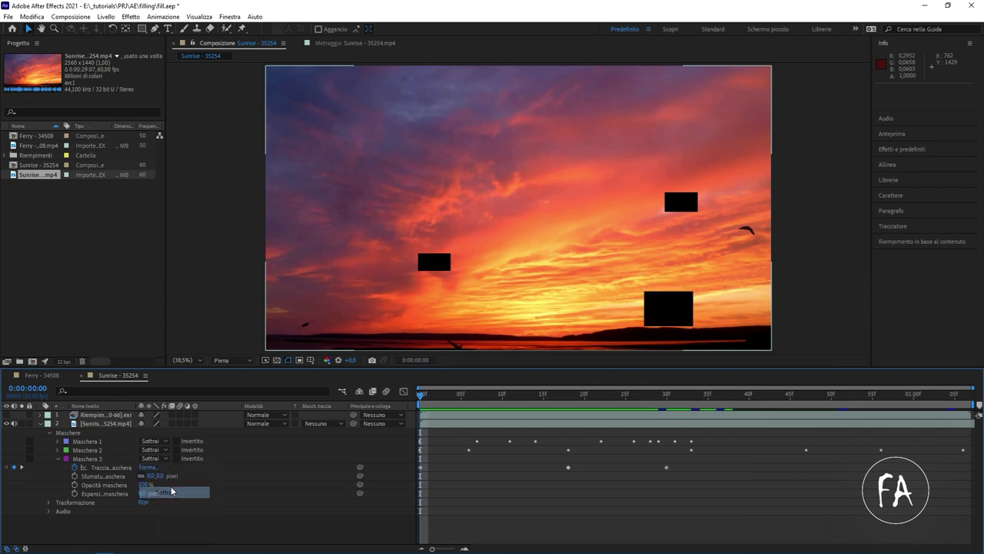
Step: Compare with and without the fill layer, leave it visible, and scrub to confirm the birds are gone
{"action": "left_click", "coordinate": [7, 415]}
{"action": "left_click", "coordinate": [7, 415]}
{"action": "left_click", "coordinate": [8, 416]}
{"action": "left_click", "coordinate": [8, 416]}
{"action": "left_click", "coordinate": [8, 416]}
{"action": "mouse_move", "coordinate": [448, 400]}
{"action": "left_mouse_down"}
{"action": "mouse_move", "coordinate": [715, 413]}
{"action": "mouse_move", "coordinate": [455, 413]}
{"action": "mouse_move", "coordinate": [546, 420]}
{"action": "mouse_move", "coordinate": [400, 398]}
{"action": "left_mouse_up"}
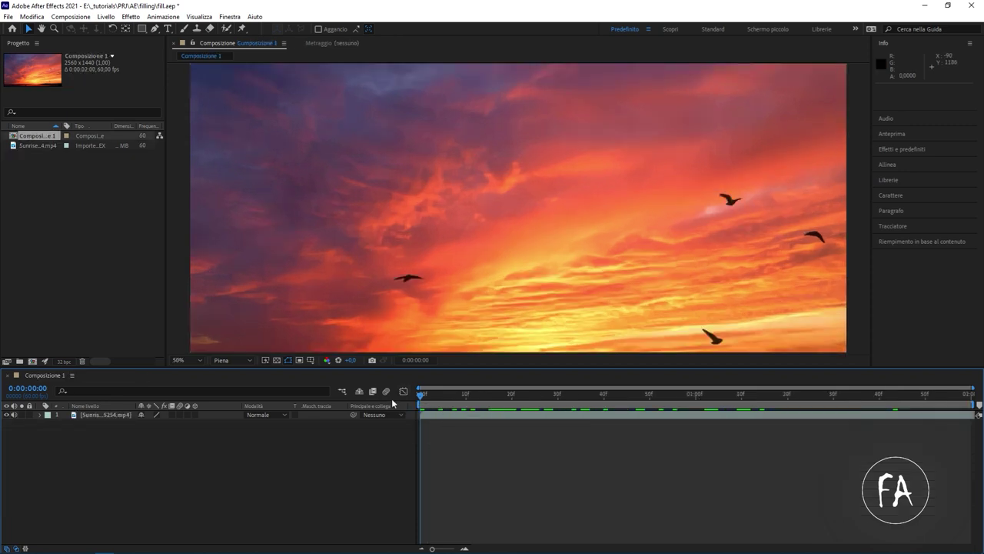
Step: Preview Composizione 1, select the sunrise footage layer, and choose the Rectangle tool
{"action": "left_click_drag", "start_coordinate": [467, 395], "coordinate": [664, 396]}
{"action": "key", "text": "space"}
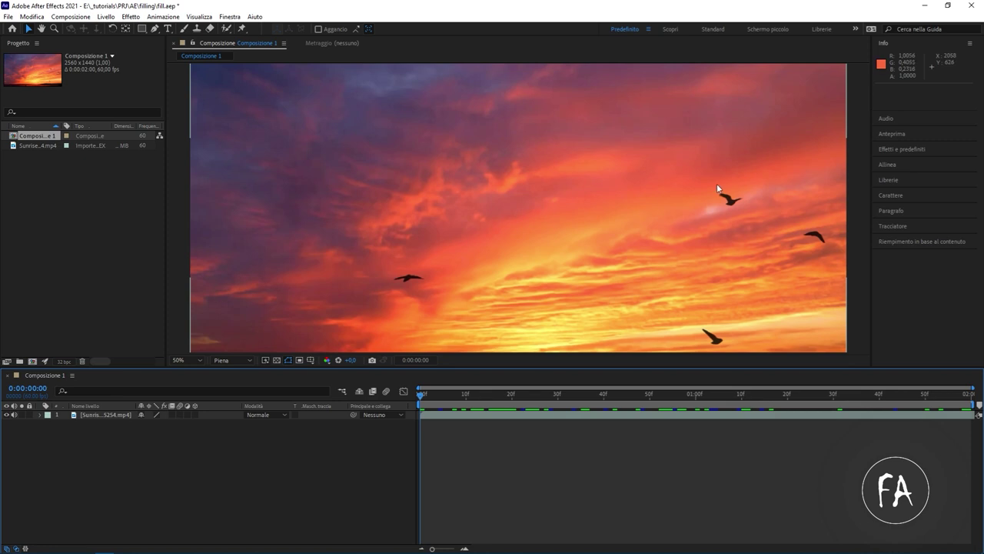
{"action": "left_click", "coordinate": [97, 414]}
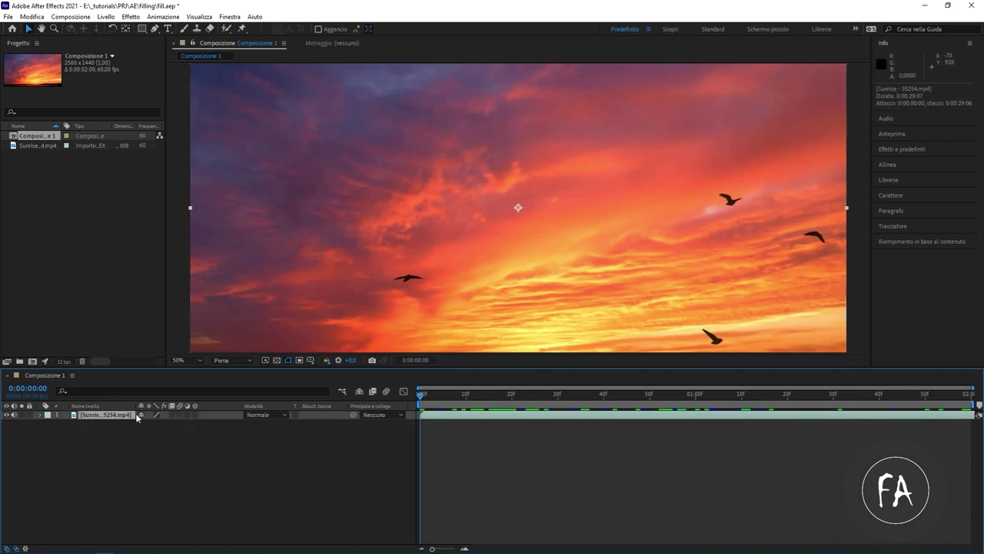
{"action": "left_click", "coordinate": [144, 34]}
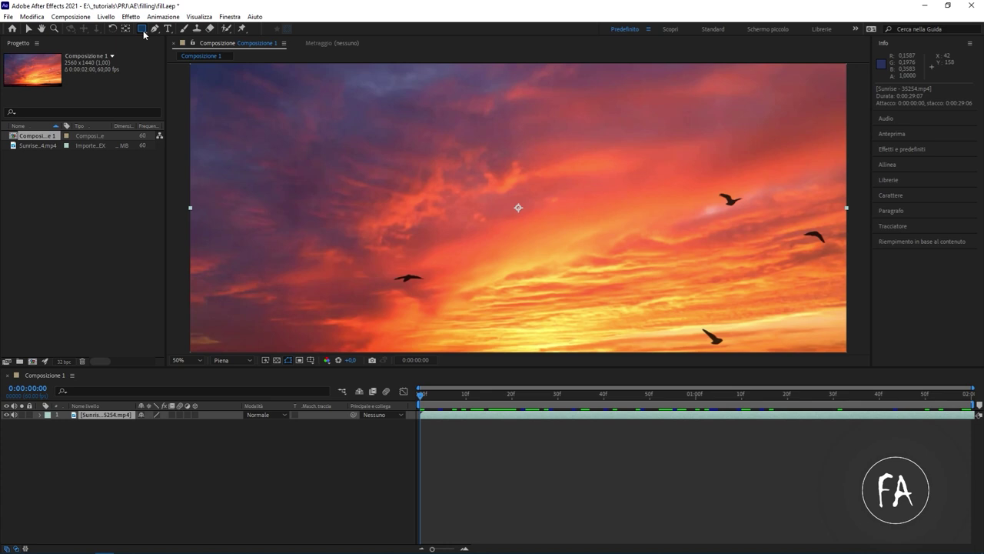
Step: Draw Maschera 1 around the upper-right bird and change its mode from Aggiungi to Sottrai
{"action": "left_click_drag", "start_coordinate": [697, 176], "coordinate": [762, 222]}
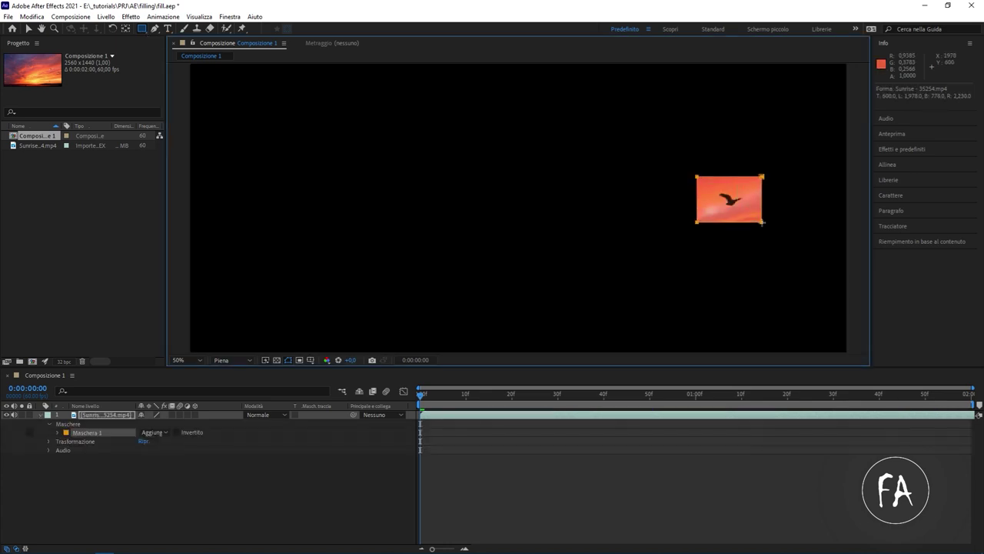
{"action": "left_click", "coordinate": [98, 414]}
{"action": "key", "text": "m"}
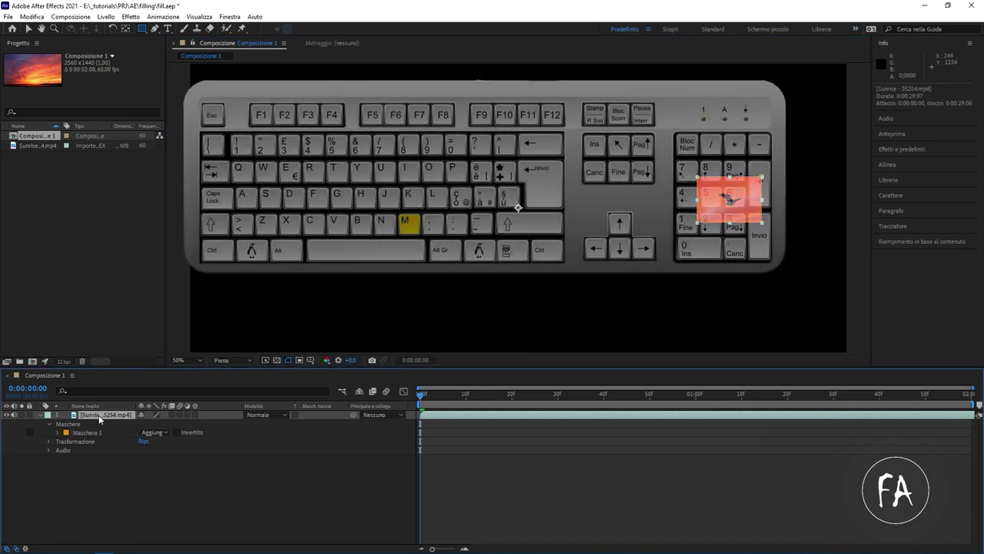
{"action": "key", "text": "m"}
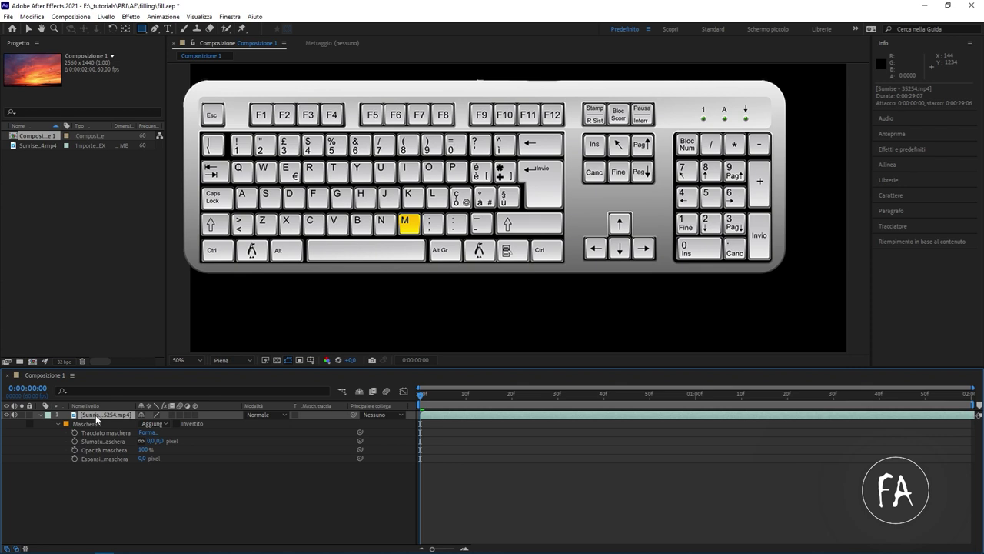
{"action": "left_click", "coordinate": [44, 420]}
{"action": "left_click", "coordinate": [41, 415]}
{"action": "left_click", "coordinate": [112, 415]}
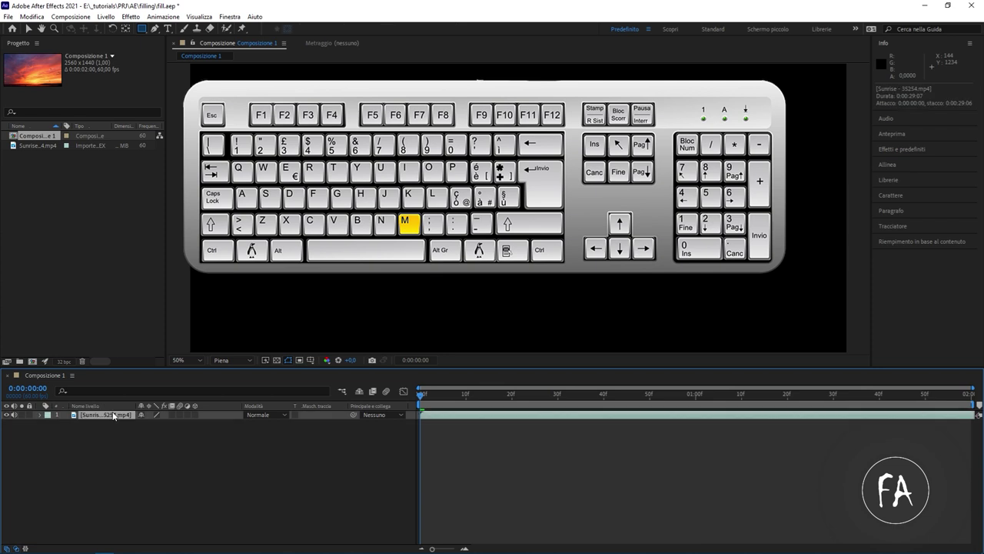
{"action": "key", "text": "m"}
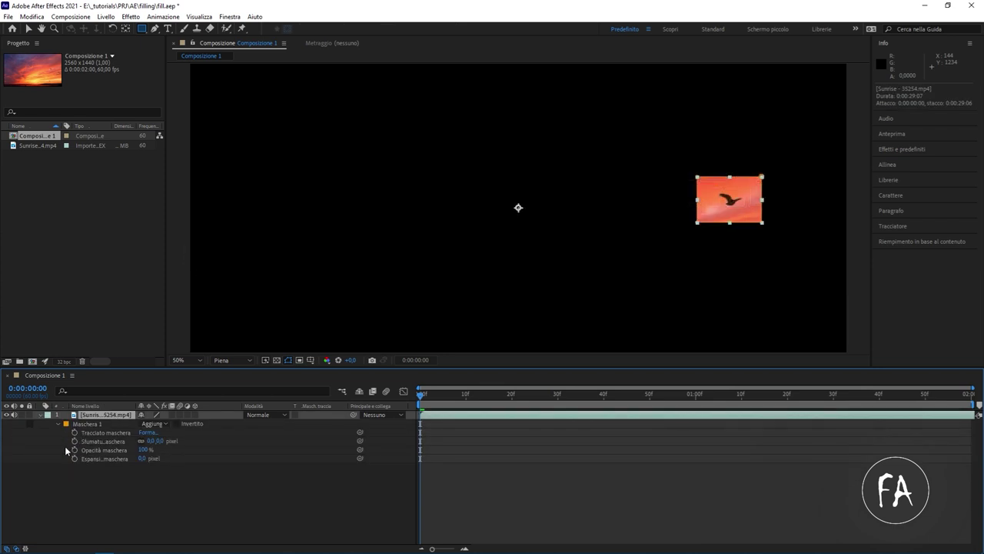
{"action": "left_click", "coordinate": [163, 425]}
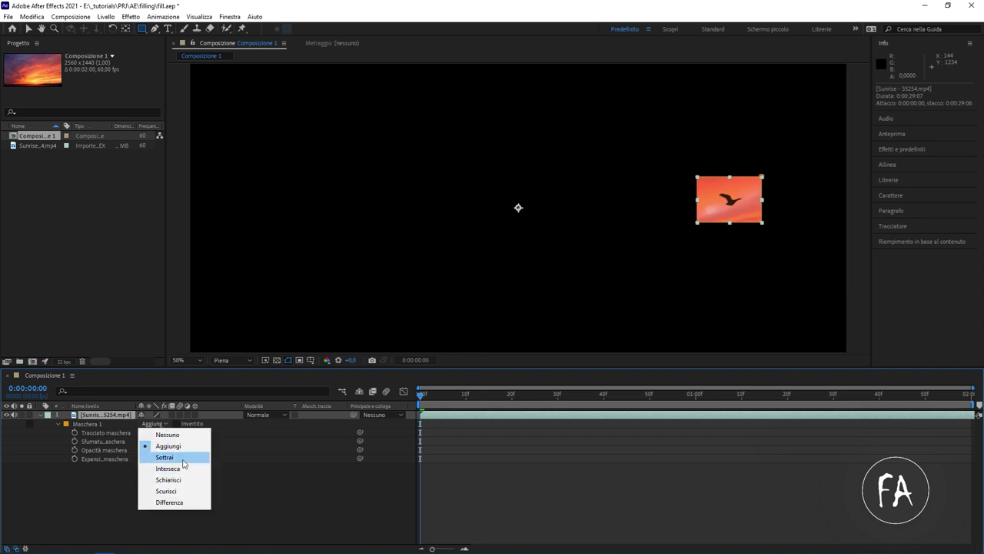
{"action": "left_click", "coordinate": [164, 457]}
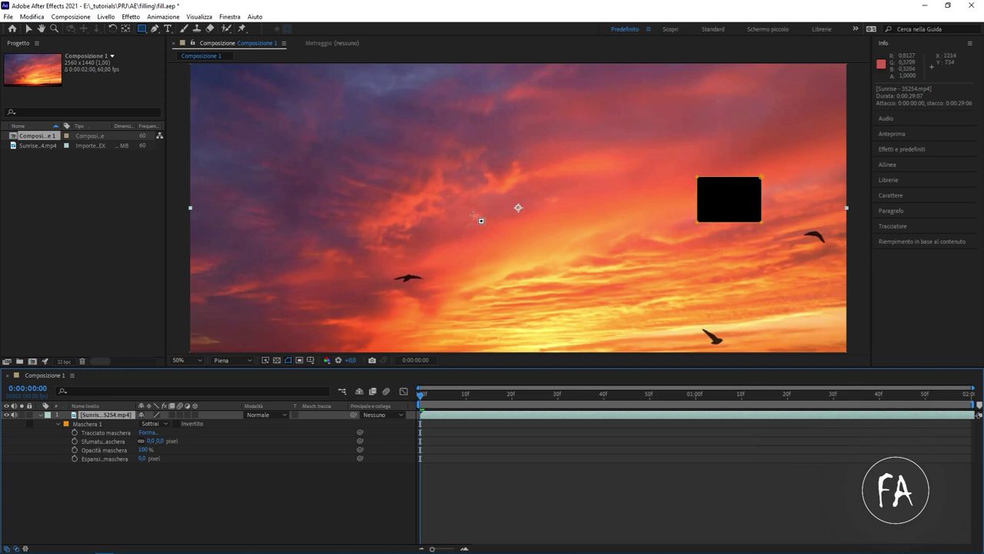
Step: Keyframe Maschera 1's path at frame 0, then move it right over the bird at frame 15
{"action": "left_click_drag", "start_coordinate": [449, 396], "coordinate": [509, 398]}
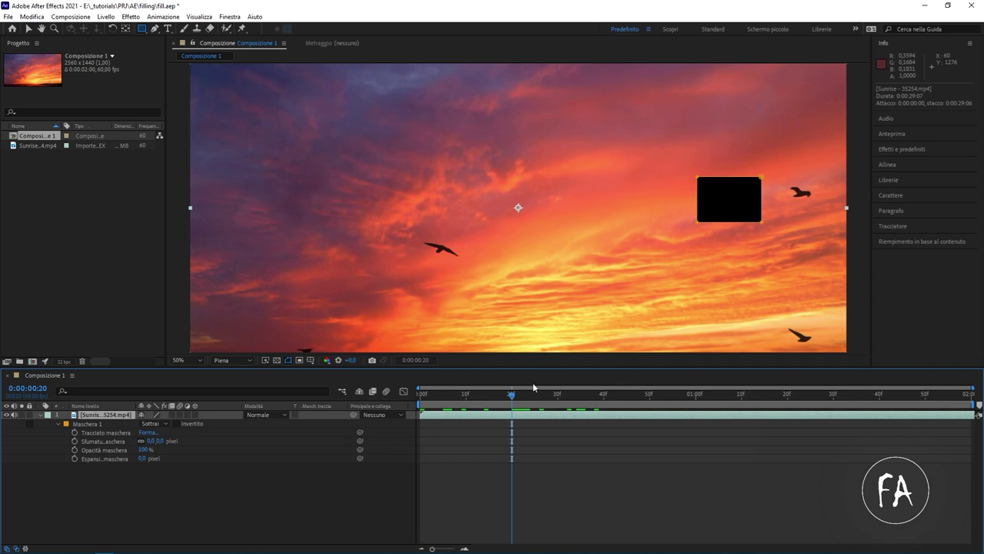
{"action": "key", "text": "v"}
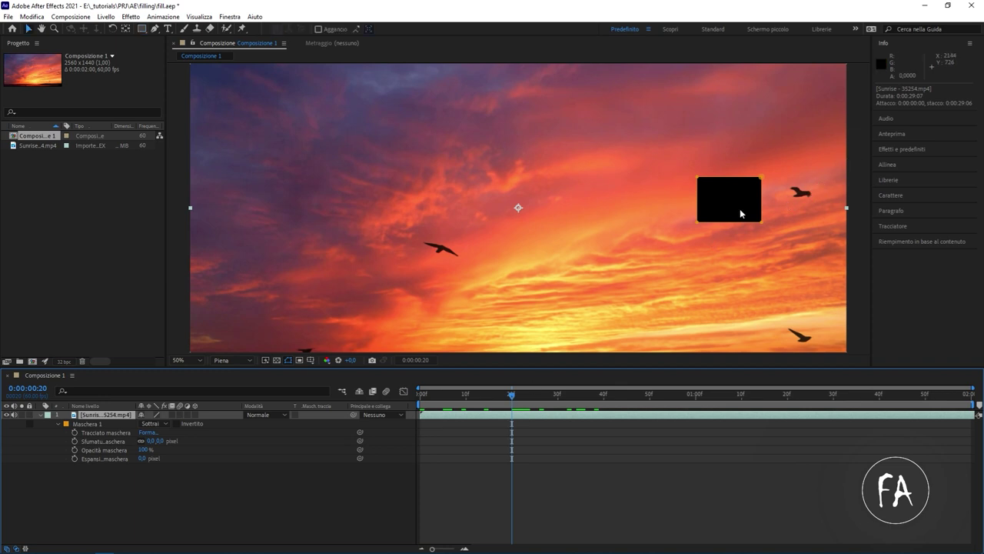
{"action": "left_click_drag", "start_coordinate": [511, 394], "coordinate": [343, 397]}
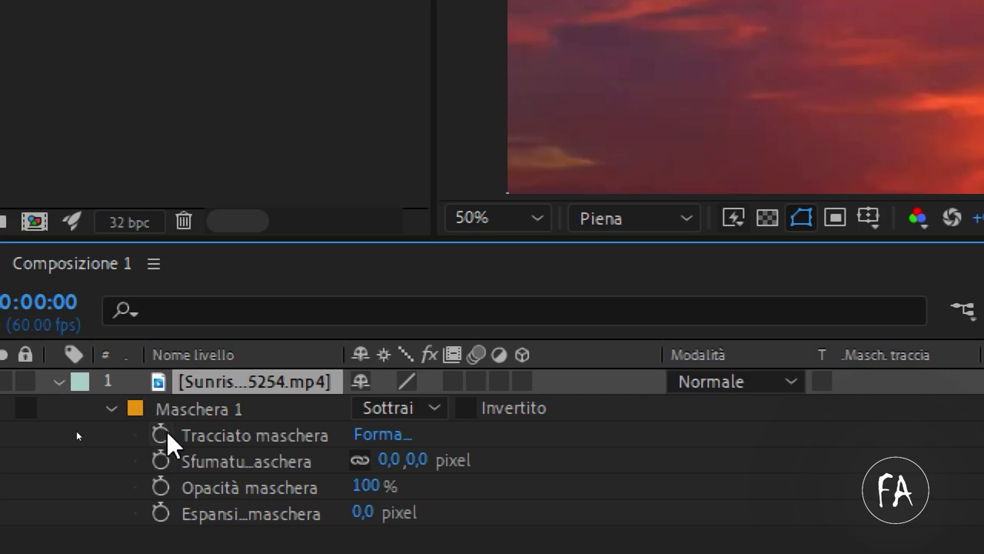
{"action": "left_click", "coordinate": [166, 431]}
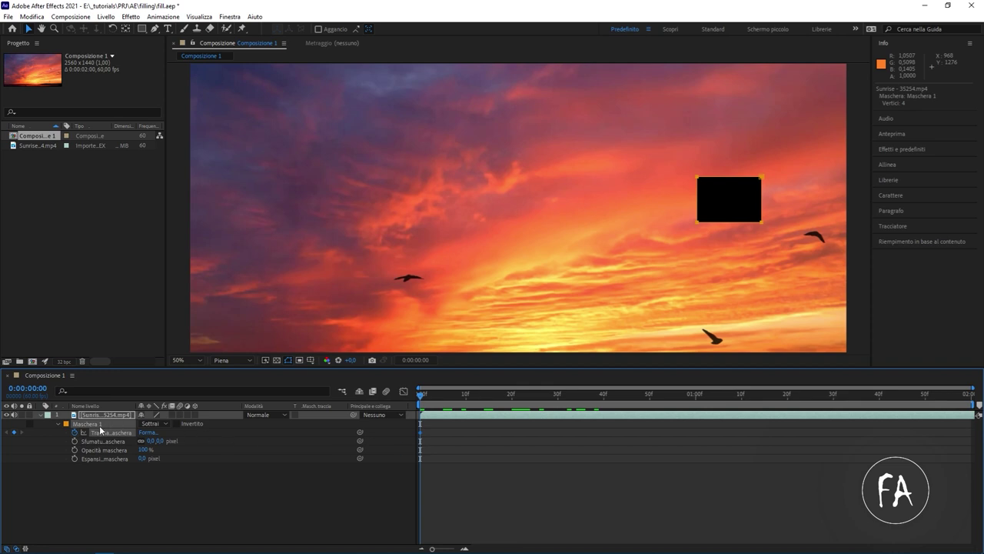
{"action": "left_click_drag", "start_coordinate": [447, 394], "coordinate": [488, 394]}
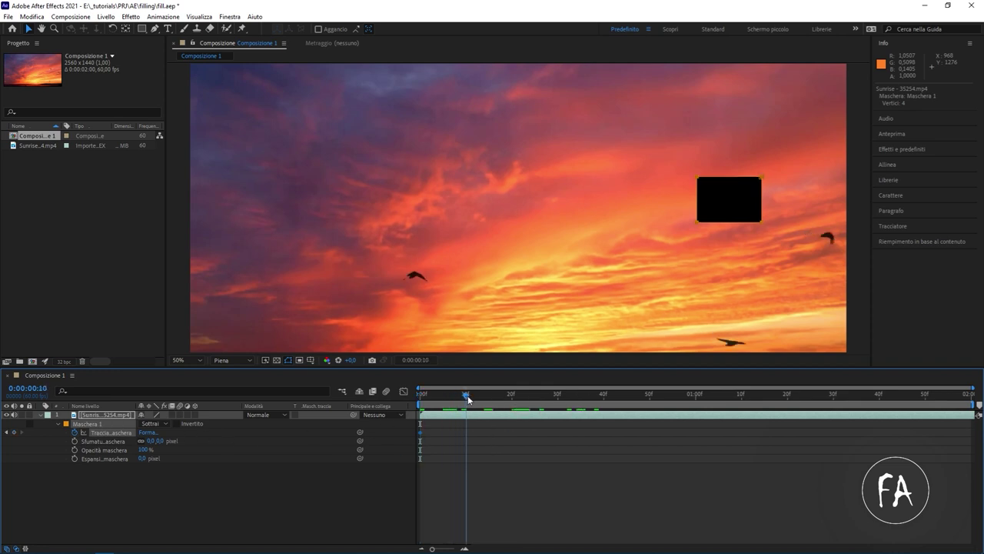
{"action": "left_click", "coordinate": [28, 30]}
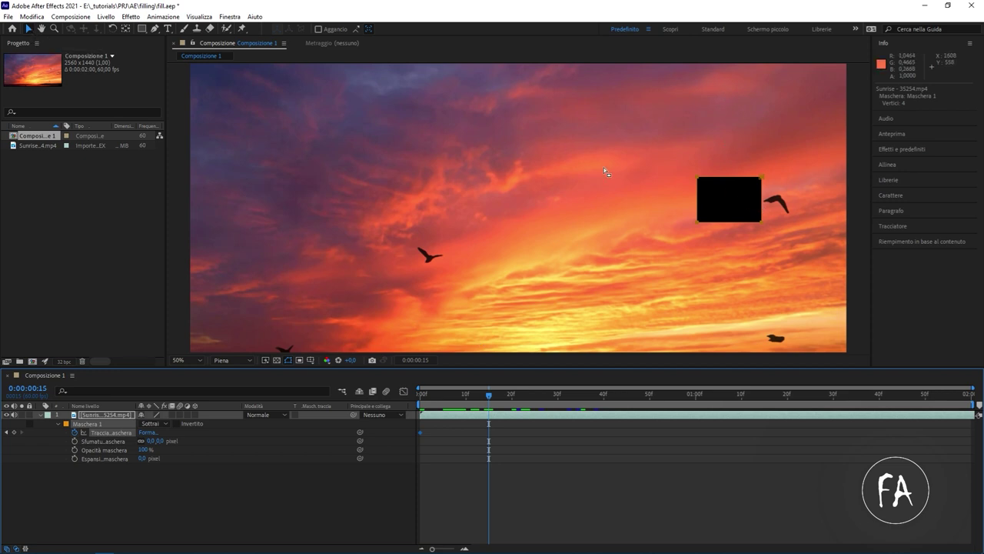
{"action": "double_click", "coordinate": [735, 224]}
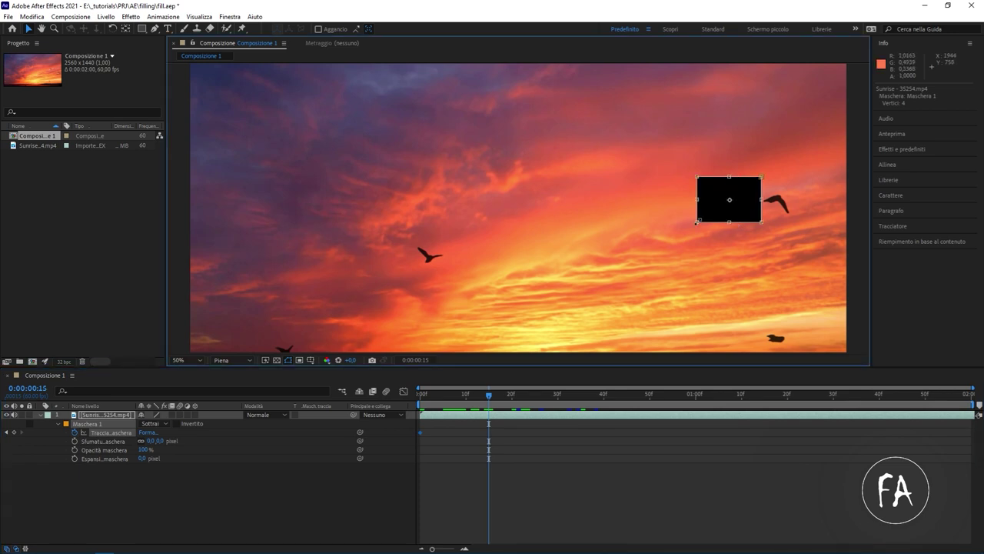
{"action": "left_click_drag", "start_coordinate": [750, 199], "coordinate": [796, 202]}
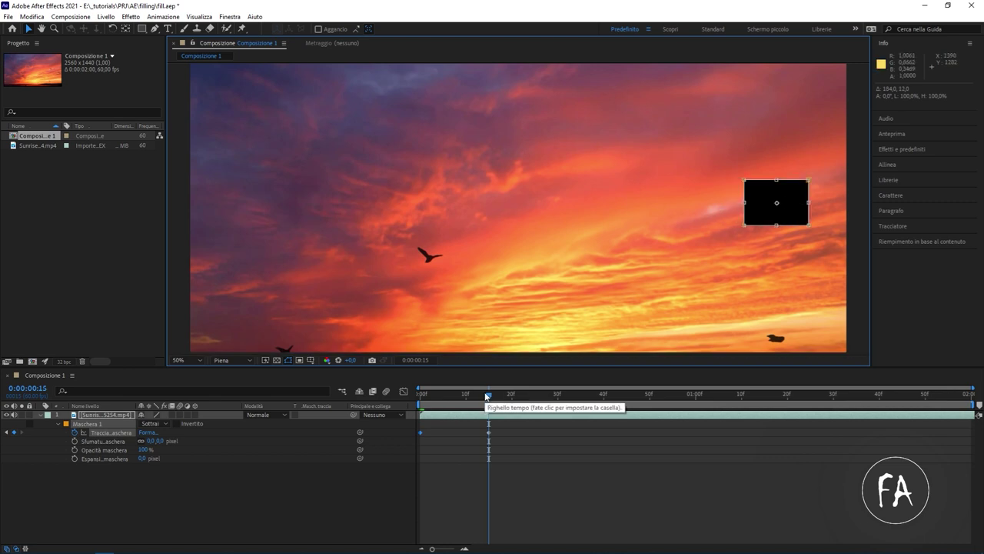
{"action": "mouse_move", "coordinate": [486, 396]}
{"action": "left_mouse_down"}
{"action": "mouse_move", "coordinate": [436, 401]}
{"action": "mouse_move", "coordinate": [484, 405]}
{"action": "left_mouse_up"}
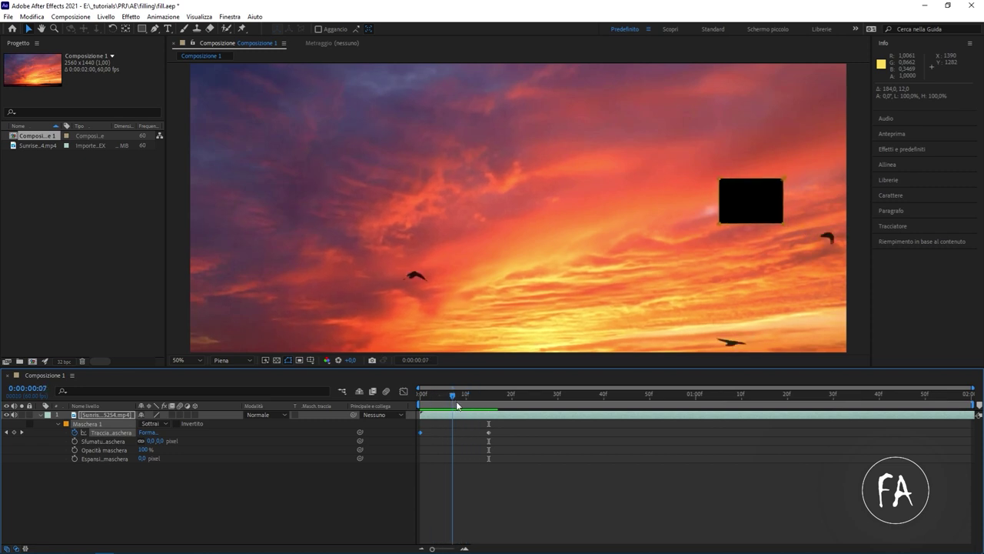
Step: Add path keyframes near frames 25 and 34, moving the mask right and up with the bird
{"action": "key", "text": "space"}
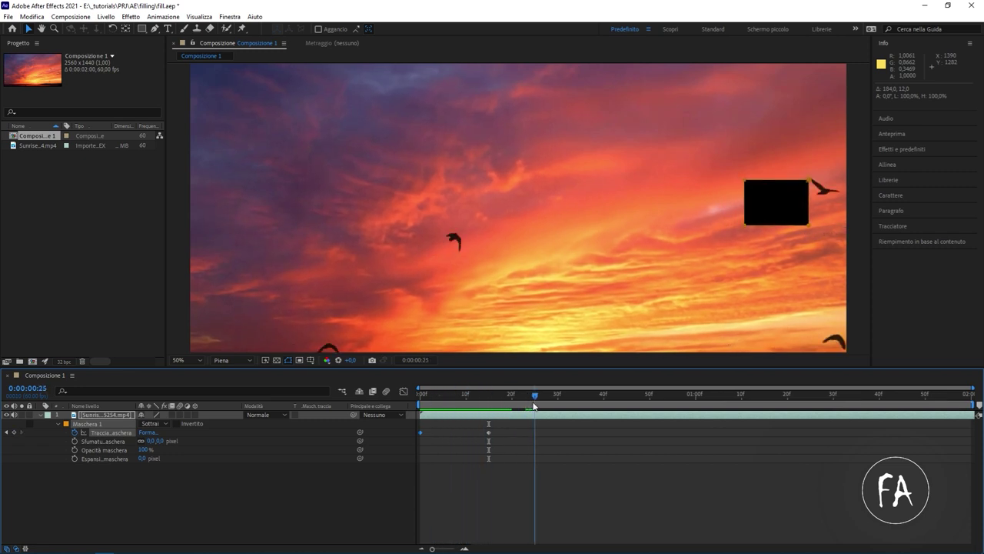
{"action": "double_click", "coordinate": [784, 220]}
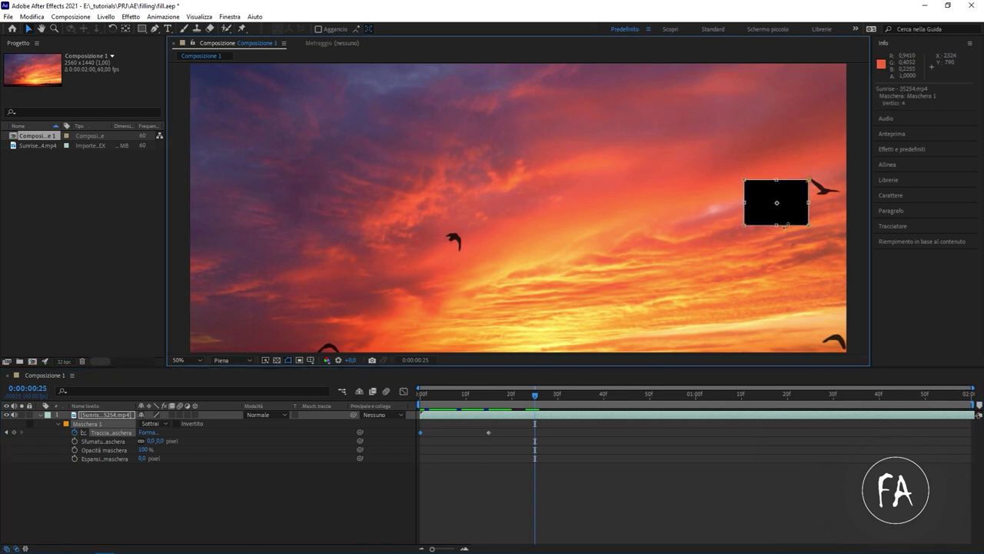
{"action": "left_click_drag", "start_coordinate": [784, 219], "coordinate": [832, 202]}
{"action": "left_click_drag", "start_coordinate": [543, 397], "coordinate": [575, 397]}
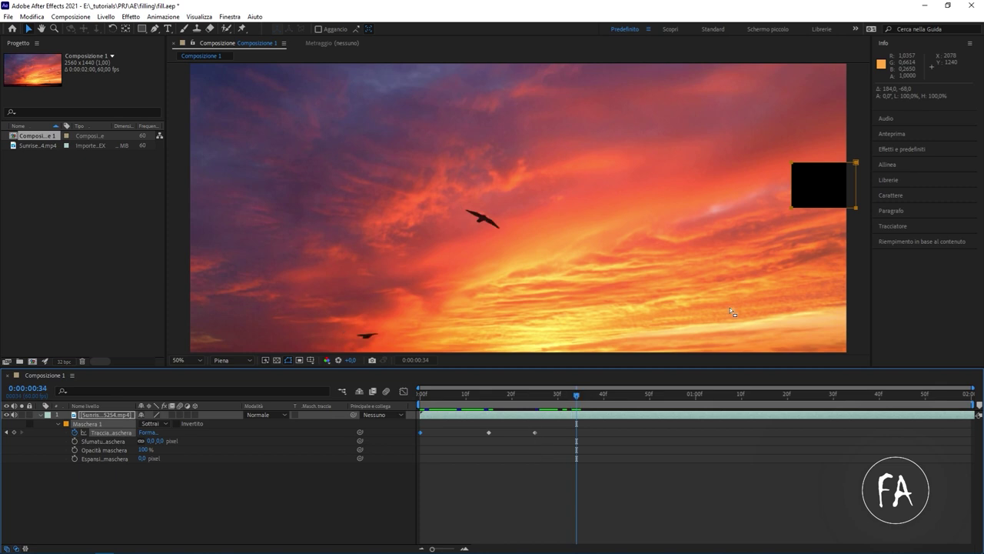
{"action": "double_click", "coordinate": [842, 209]}
{"action": "left_click_drag", "start_coordinate": [842, 200], "coordinate": [904, 184]}
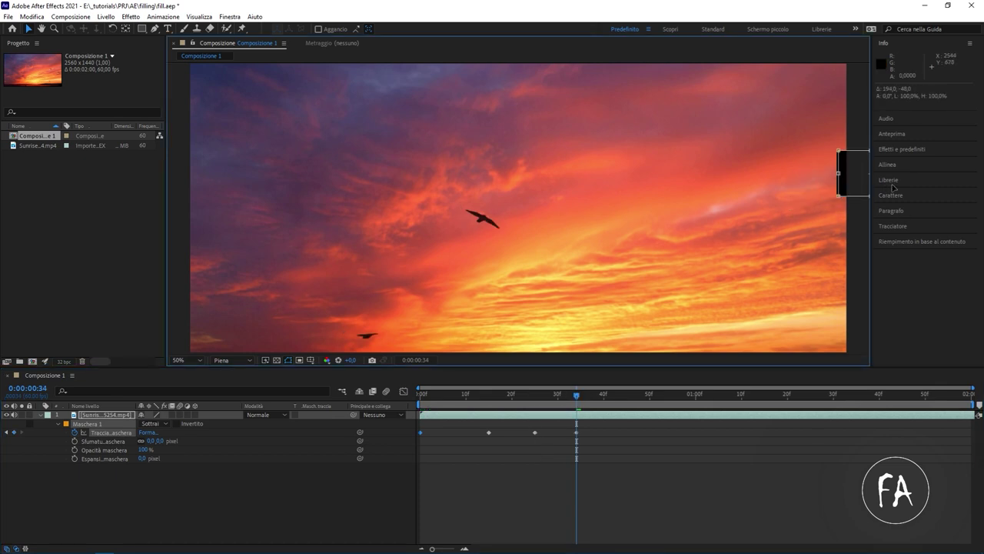
{"action": "mouse_move", "coordinate": [569, 400]}
{"action": "left_mouse_down"}
{"action": "mouse_move", "coordinate": [415, 384]}
{"action": "mouse_move", "coordinate": [474, 382]}
{"action": "mouse_move", "coordinate": [419, 385]}
{"action": "left_mouse_up"}
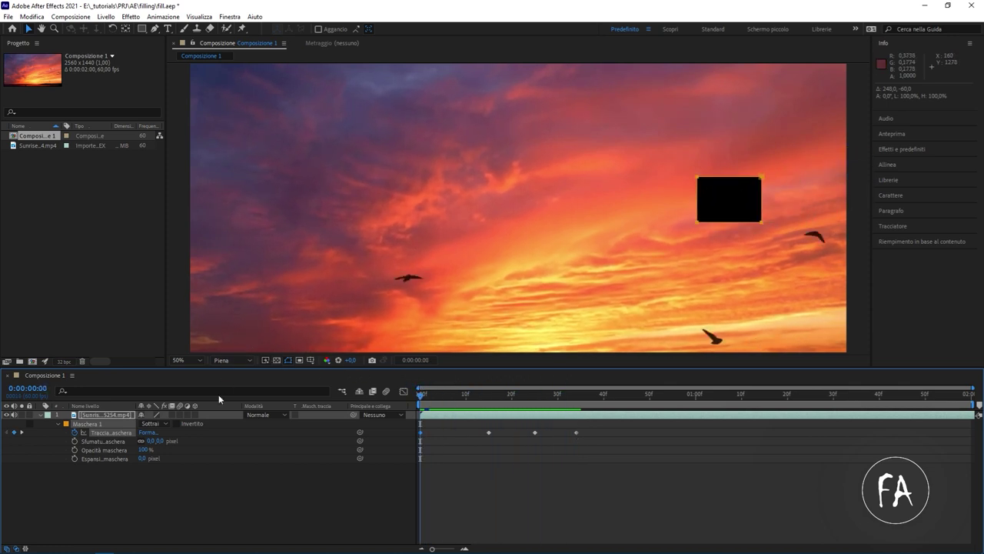
Step: At frame 0, draw Maschera 2 around the right-hand bird and recolour it green
{"action": "left_click", "coordinate": [114, 460]}
{"action": "left_click", "coordinate": [110, 418]}
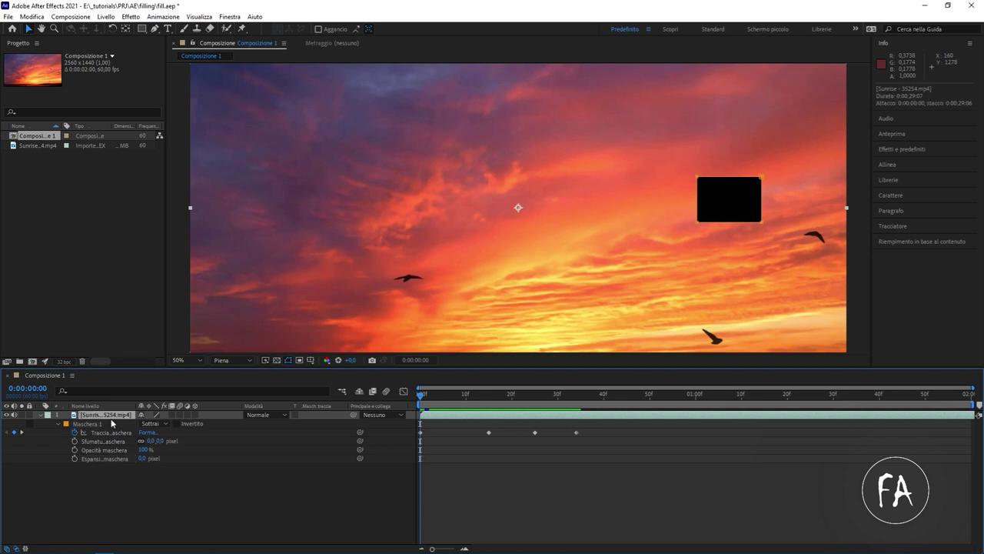
{"action": "left_click", "coordinate": [58, 424]}
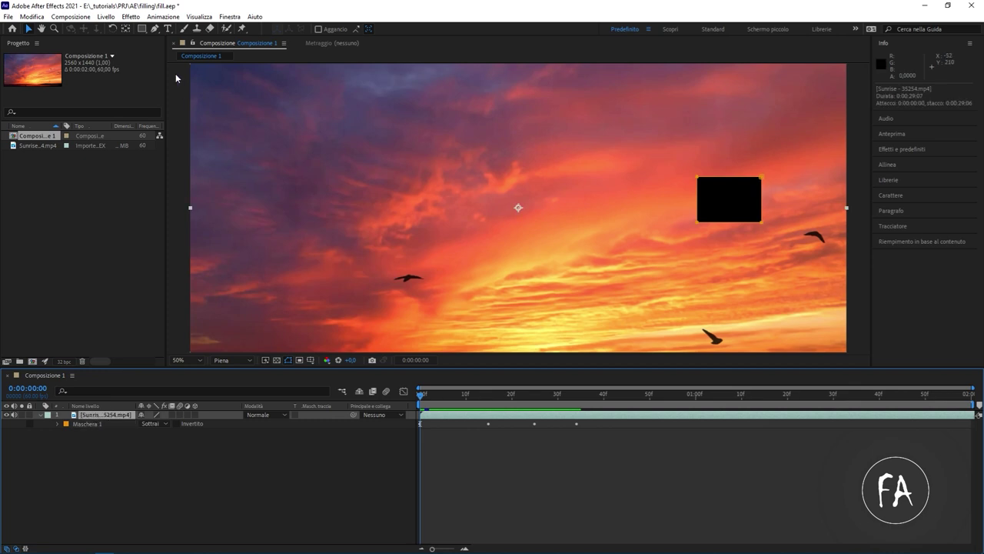
{"action": "left_click", "coordinate": [142, 30]}
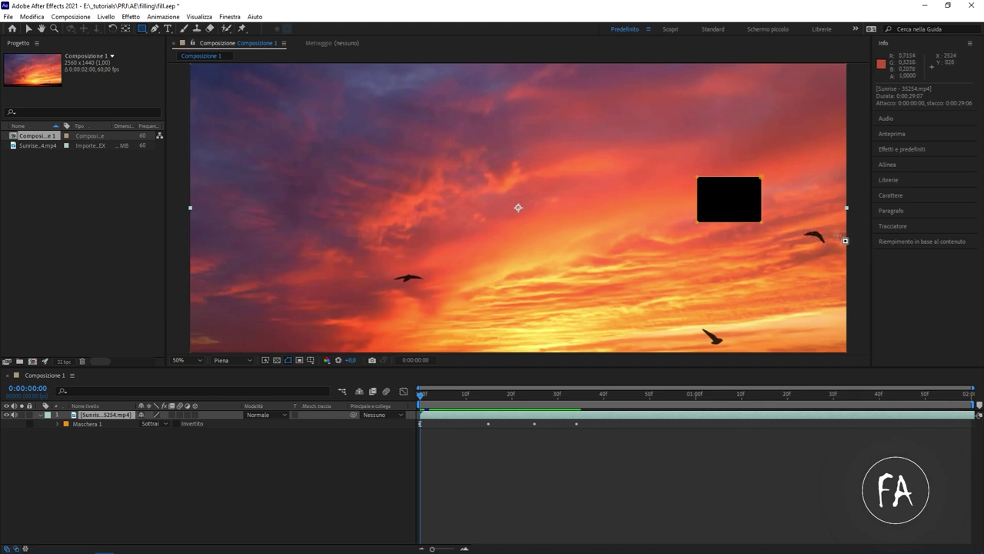
{"action": "left_click_drag", "start_coordinate": [792, 218], "coordinate": [840, 250]}
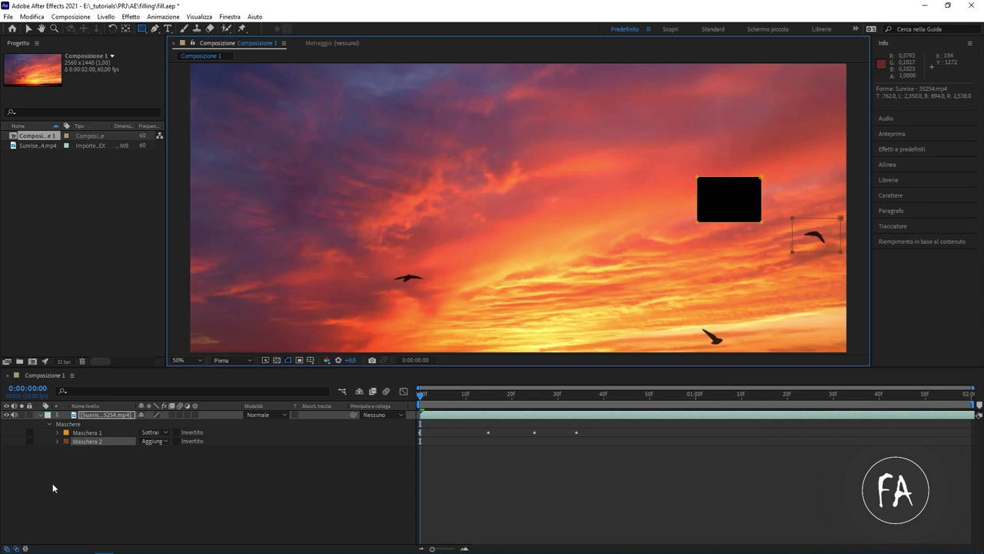
{"action": "left_click", "coordinate": [66, 441]}
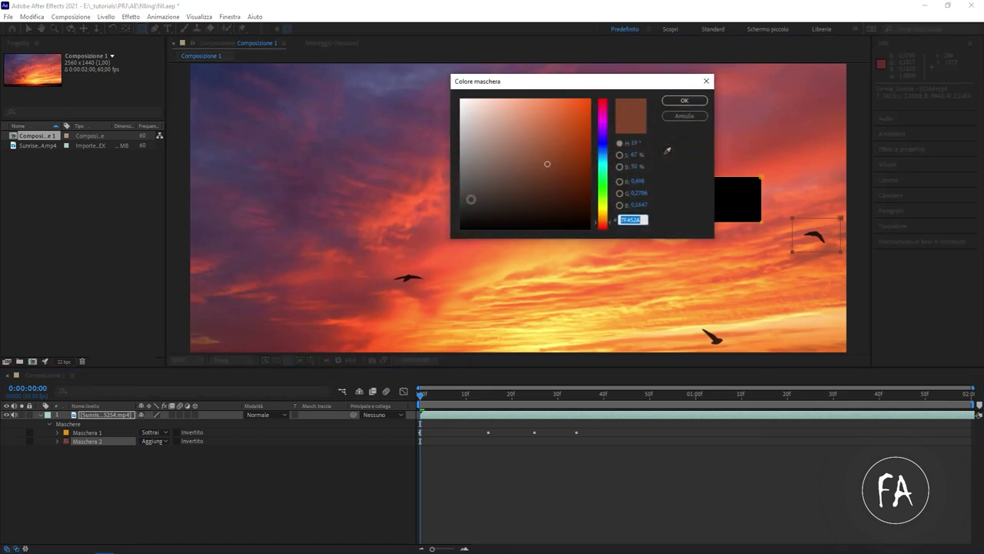
{"action": "left_click", "coordinate": [603, 189]}
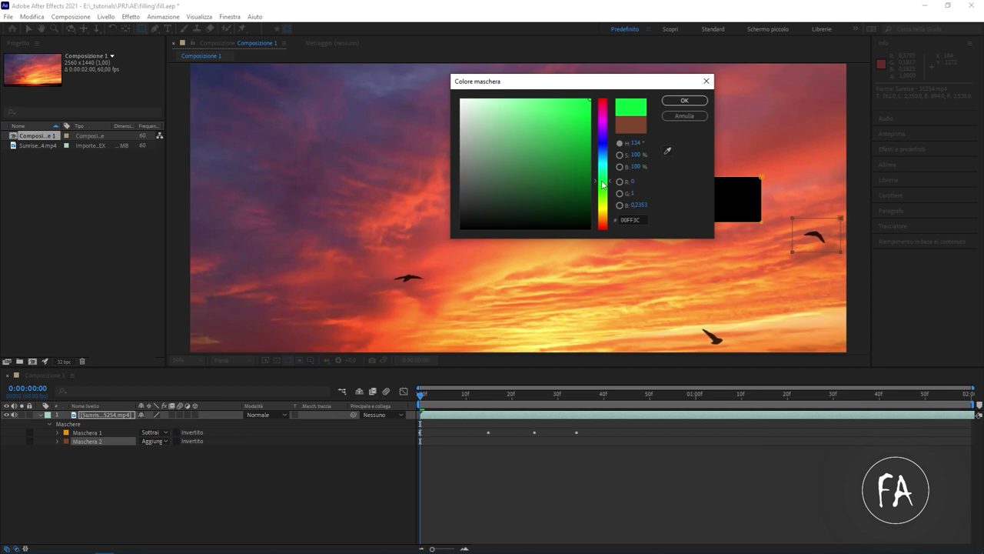
{"action": "left_click", "coordinate": [682, 102]}
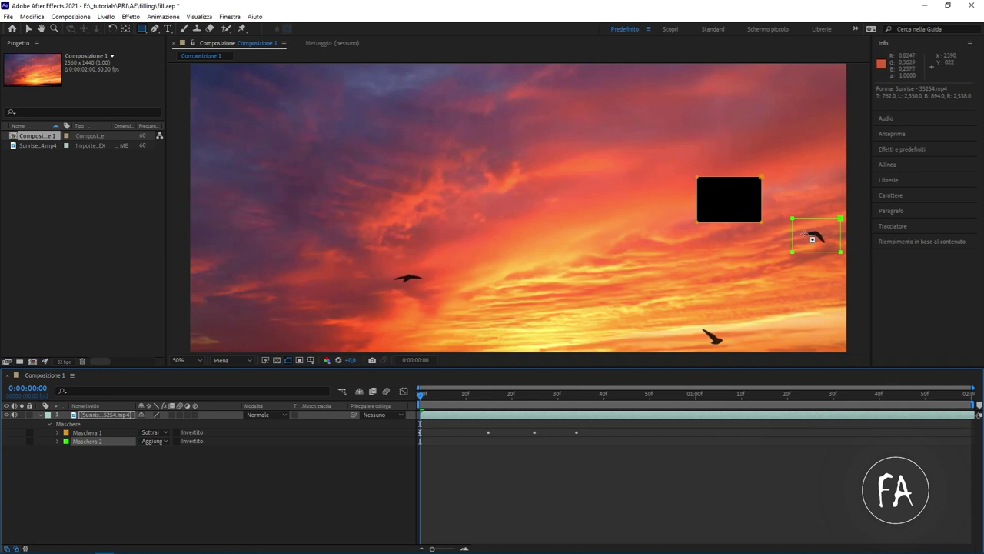
Step: Keyframe Maschera 2's path from frame 0, shifting it right at frames 9 and 17 with the bird
{"action": "left_click", "coordinate": [82, 442]}
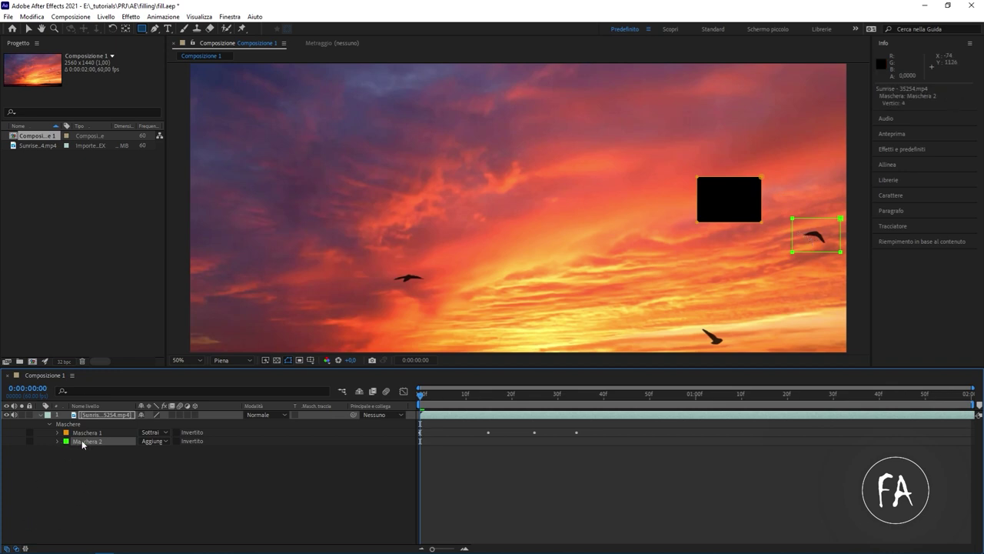
{"action": "key", "text": "m"}
{"action": "key", "text": "m"}
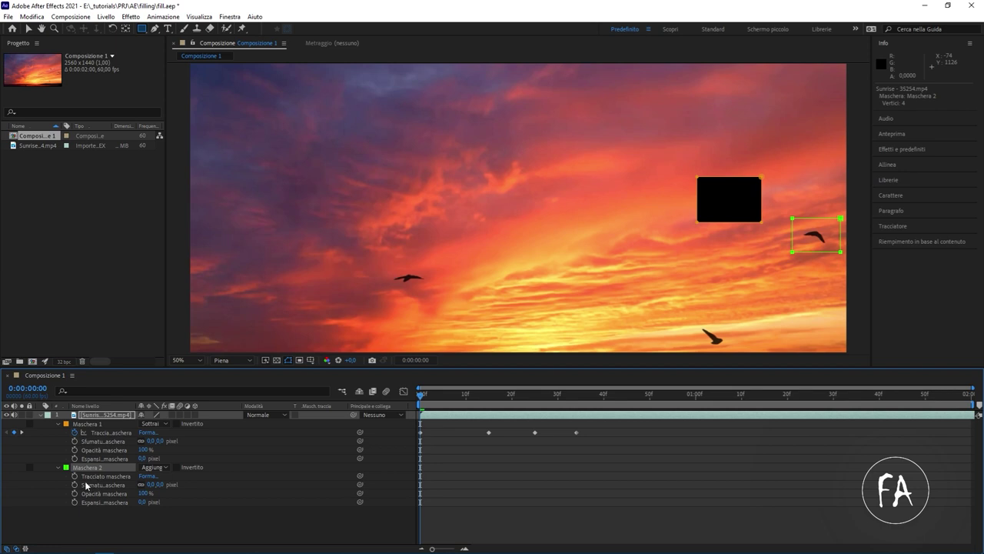
{"action": "left_click", "coordinate": [97, 477]}
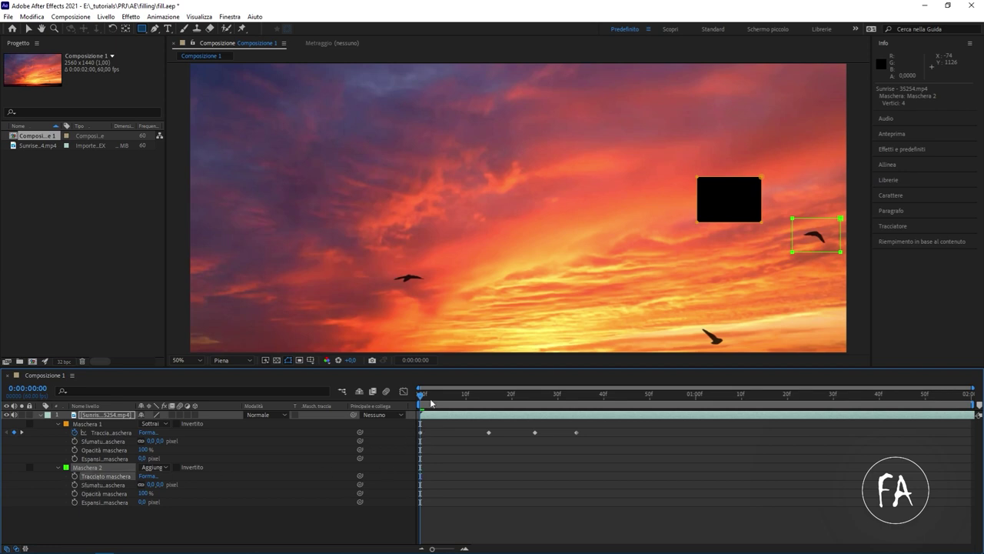
{"action": "left_click", "coordinate": [74, 477]}
{"action": "left_click_drag", "start_coordinate": [434, 402], "coordinate": [462, 393]}
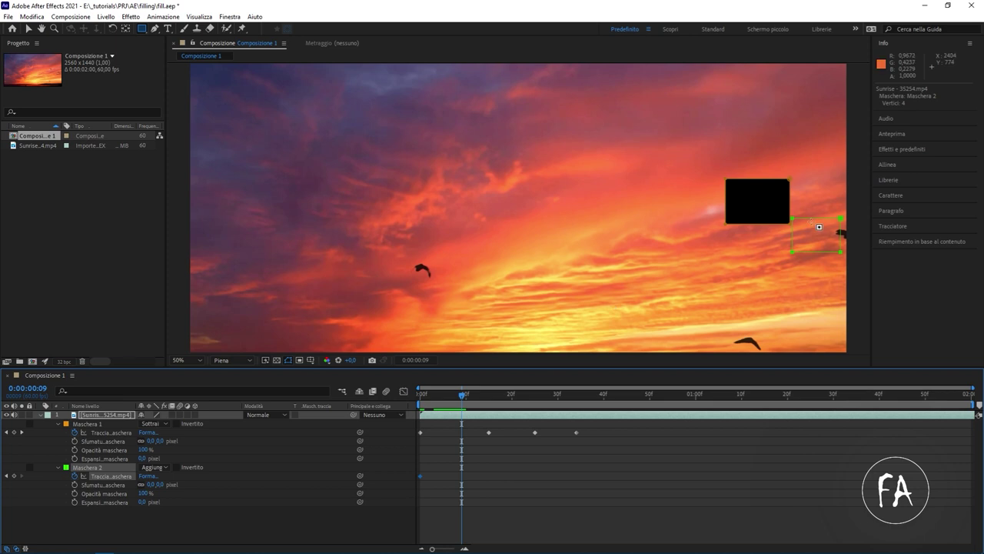
{"action": "key", "text": "v"}
{"action": "left_click", "coordinate": [812, 255]}
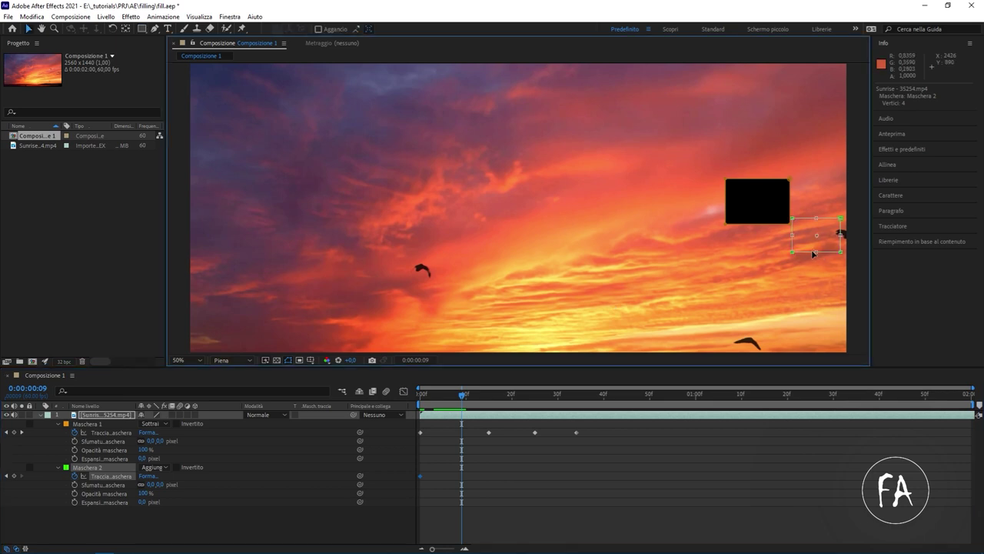
{"action": "left_click_drag", "start_coordinate": [812, 254], "coordinate": [839, 253]}
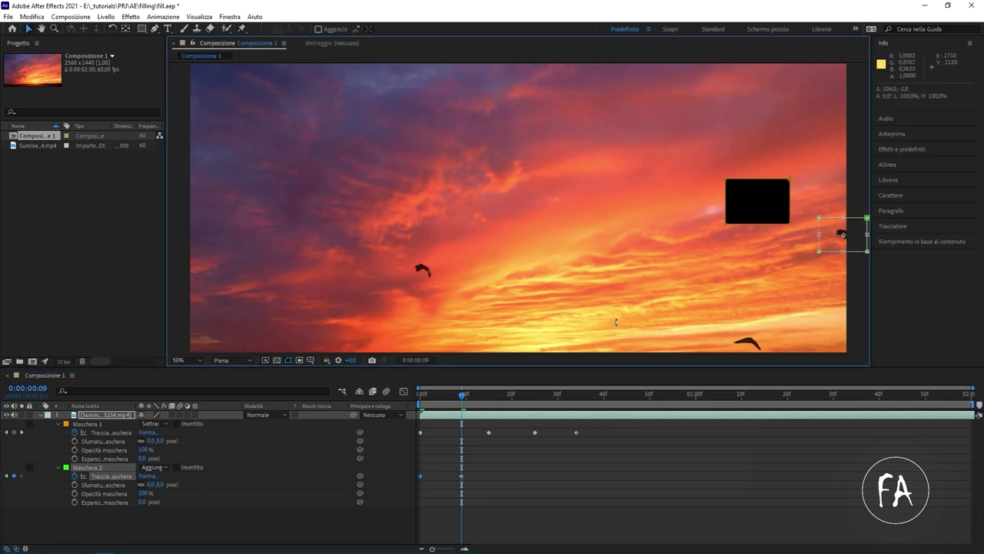
{"action": "key", "text": "space"}
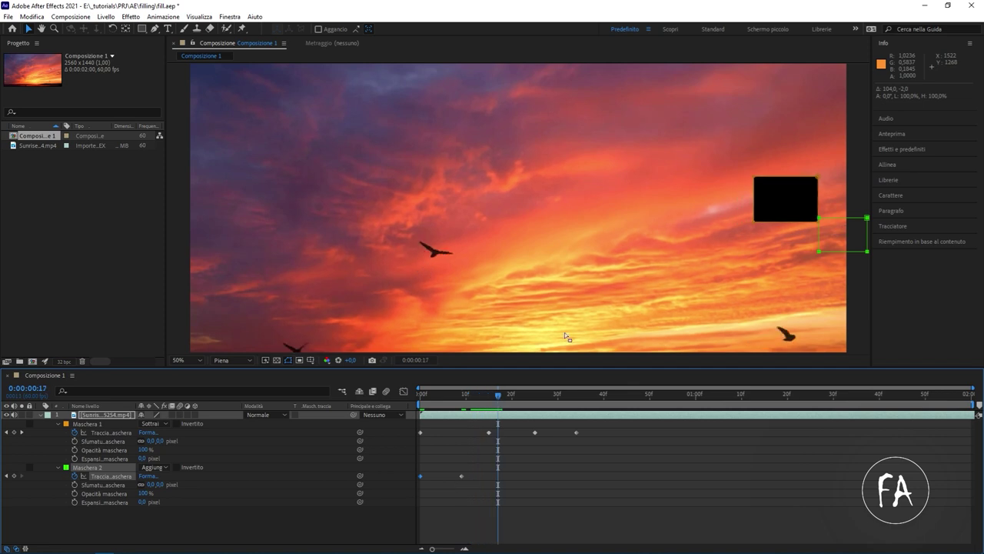
{"action": "left_click", "coordinate": [853, 249]}
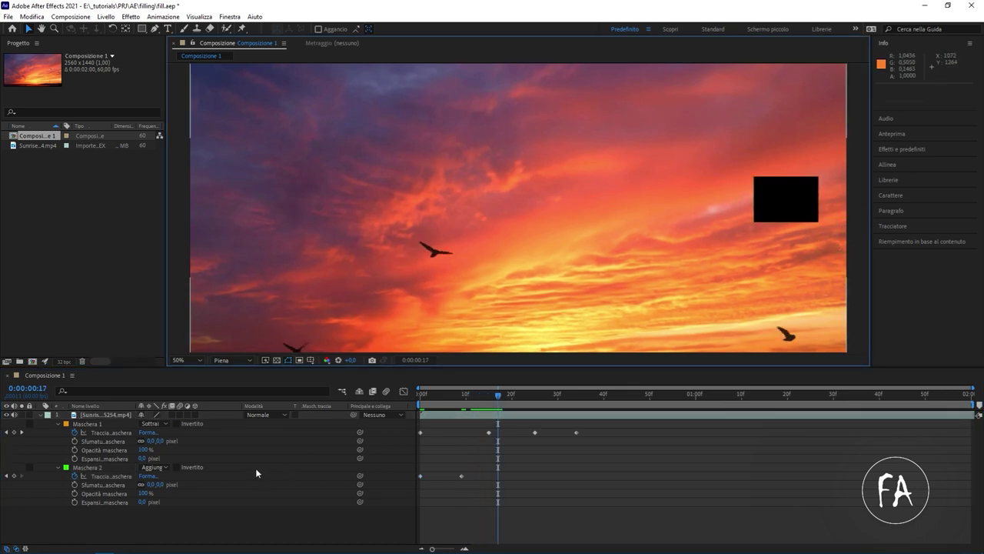
{"action": "left_click", "coordinate": [95, 467]}
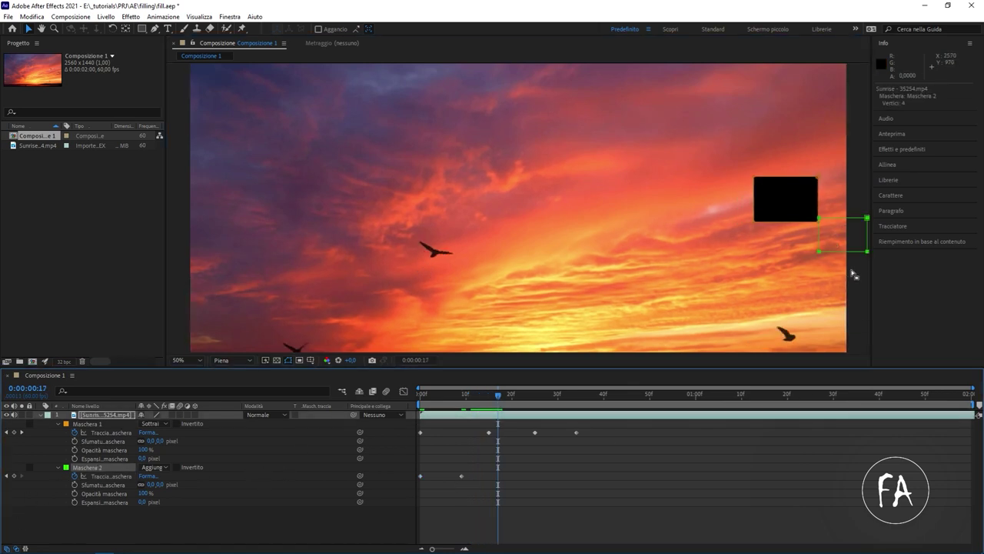
{"action": "left_click_drag", "start_coordinate": [863, 245], "coordinate": [897, 243]}
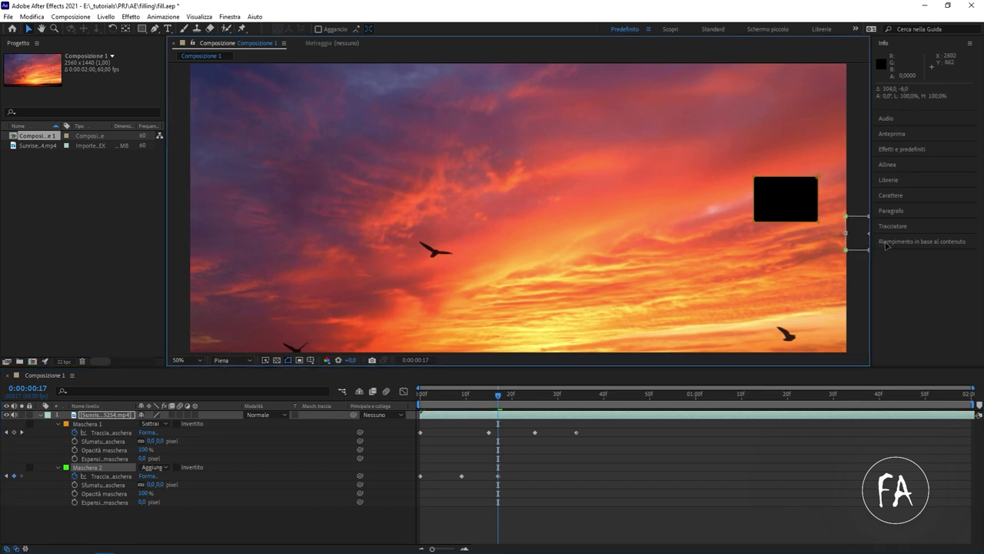
Step: Set Maschera 2's mode to Sottrai and scrub back to around frame 10
{"action": "left_click", "coordinate": [158, 475]}
{"action": "left_click", "coordinate": [154, 466]}
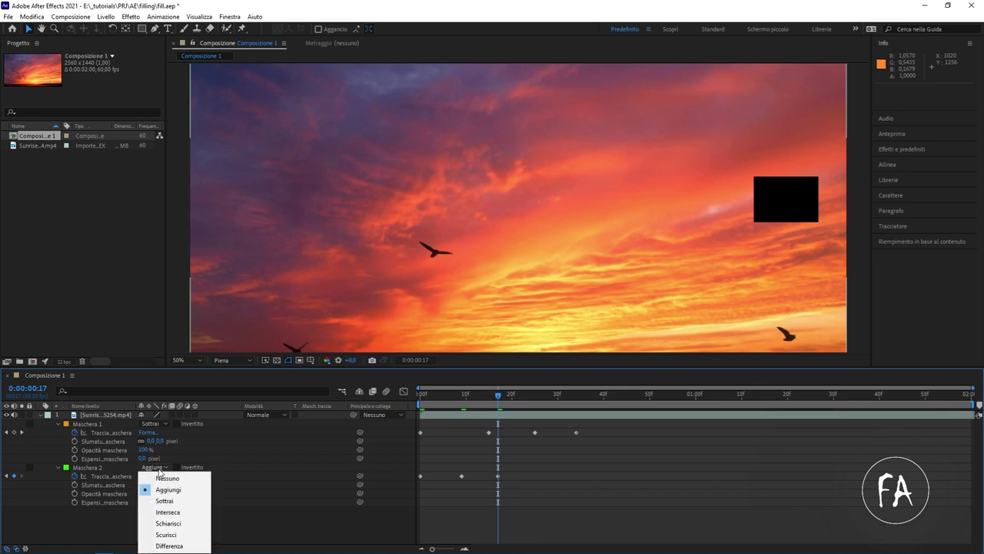
{"action": "left_click", "coordinate": [185, 501]}
{"action": "left_click_drag", "start_coordinate": [498, 394], "coordinate": [447, 397]}
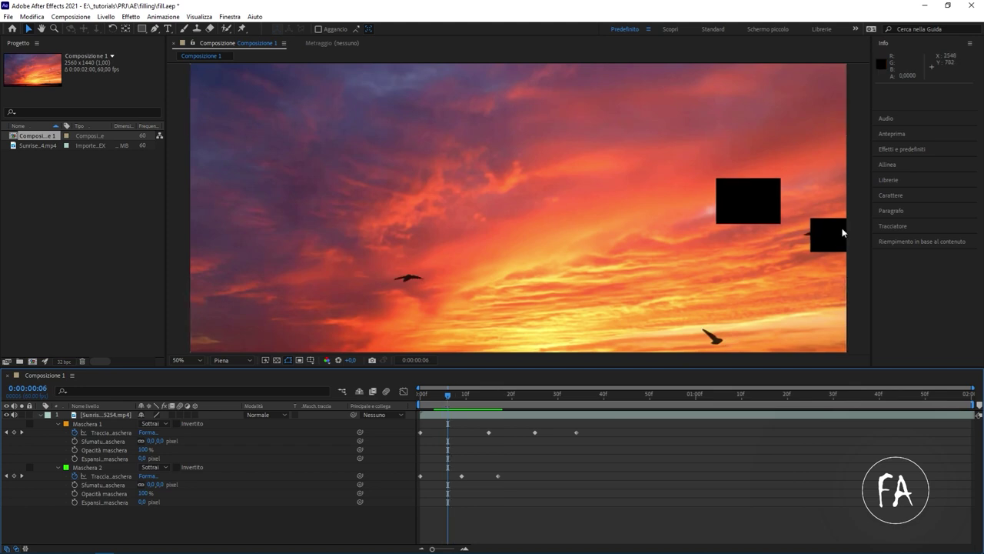
{"action": "scroll", "coordinate": [831, 233], "scroll_direction": "up", "scroll_amount": 2}
Step: At frame 6, drag Maschera 2 left over the bird inside the right edge, then scrub back to 0
{"action": "key", "text": "v"}
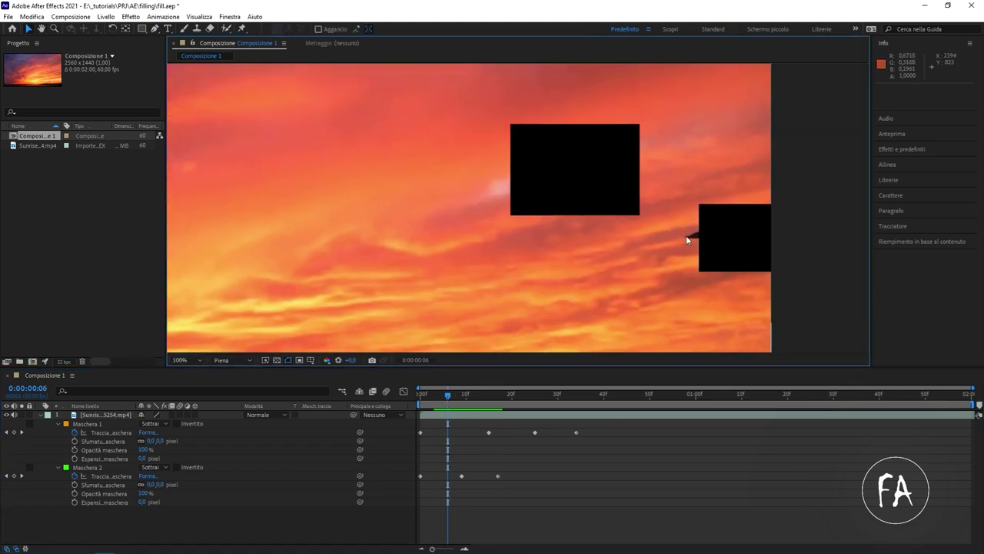
{"action": "double_click", "coordinate": [96, 468]}
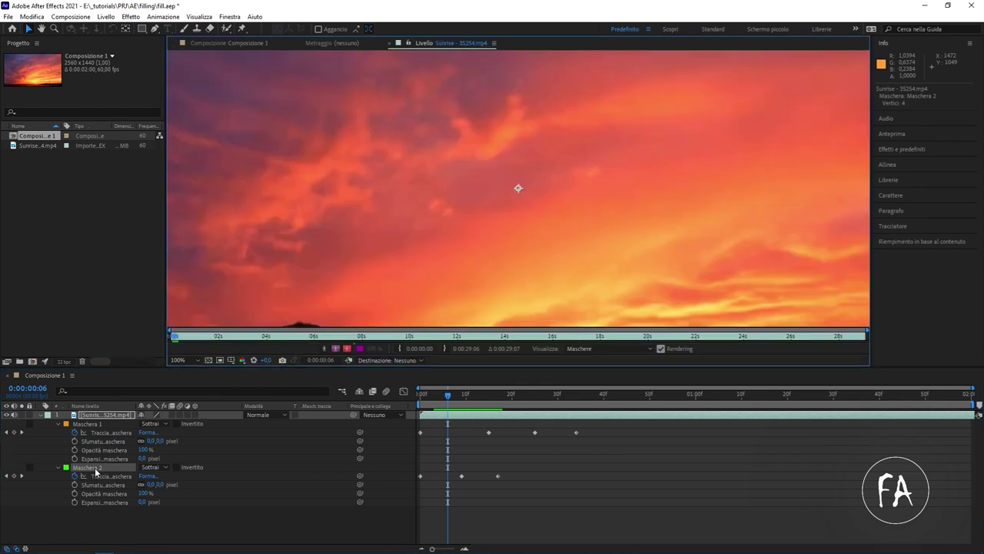
{"action": "left_click", "coordinate": [224, 42]}
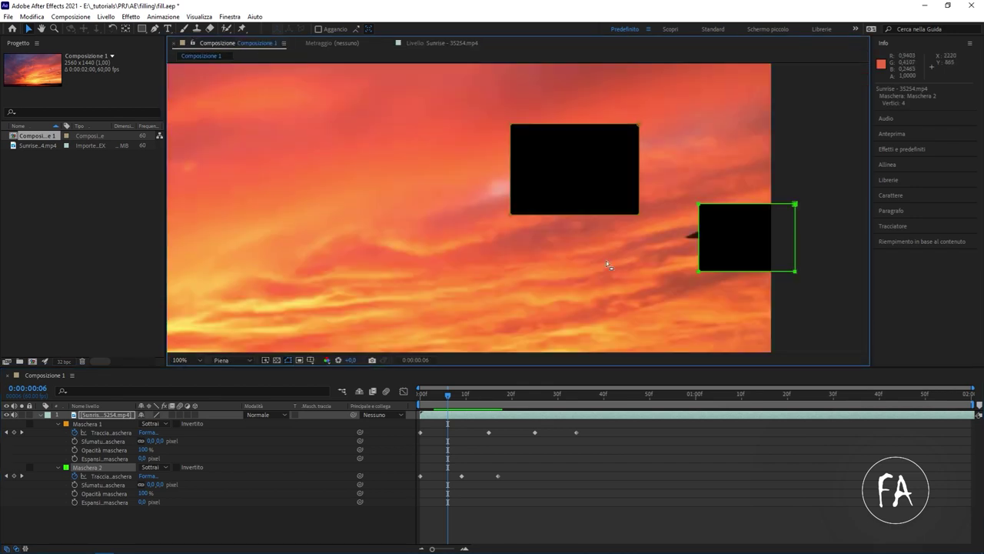
{"action": "double_click", "coordinate": [780, 267]}
{"action": "left_click_drag", "start_coordinate": [781, 267], "coordinate": [755, 267]}
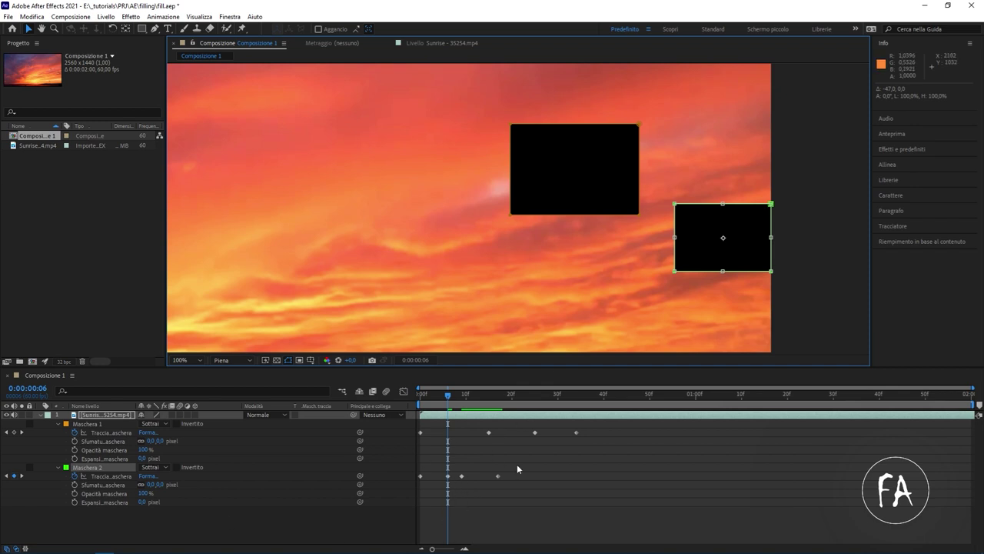
{"action": "left_click_drag", "start_coordinate": [448, 395], "coordinate": [464, 405]}
{"action": "left_click_drag", "start_coordinate": [498, 406], "coordinate": [414, 418]}
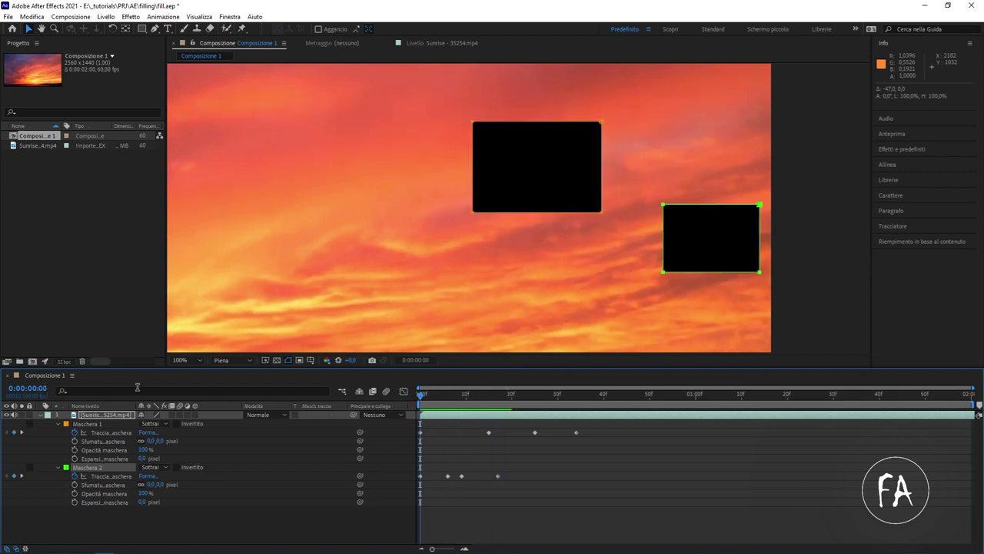
Step: Fit the whole frame in the viewer and select the Sunrise footage layer
{"action": "left_click", "coordinate": [192, 360]}
{"action": "left_click", "coordinate": [196, 380]}
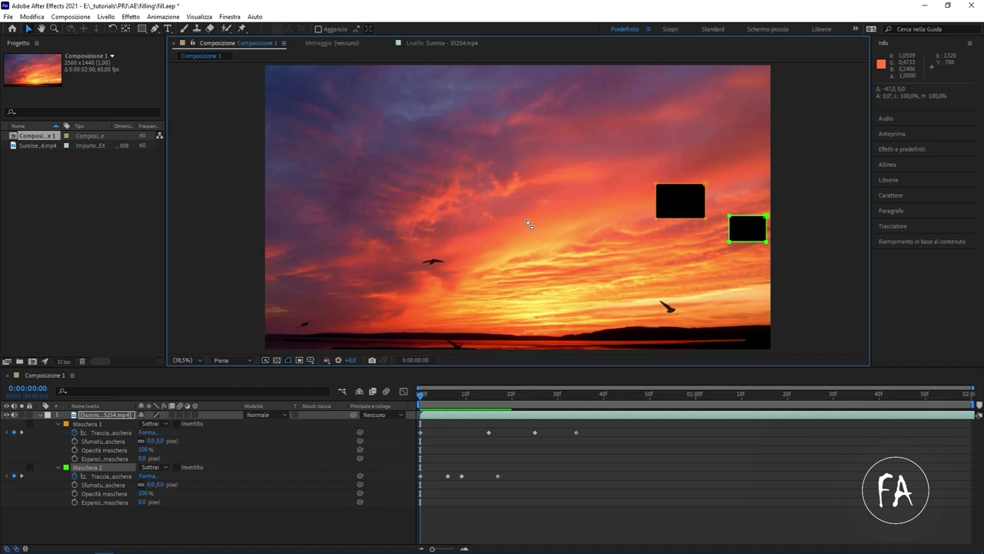
{"action": "left_click", "coordinate": [157, 513]}
{"action": "left_click", "coordinate": [451, 436]}
{"action": "left_click", "coordinate": [424, 392]}
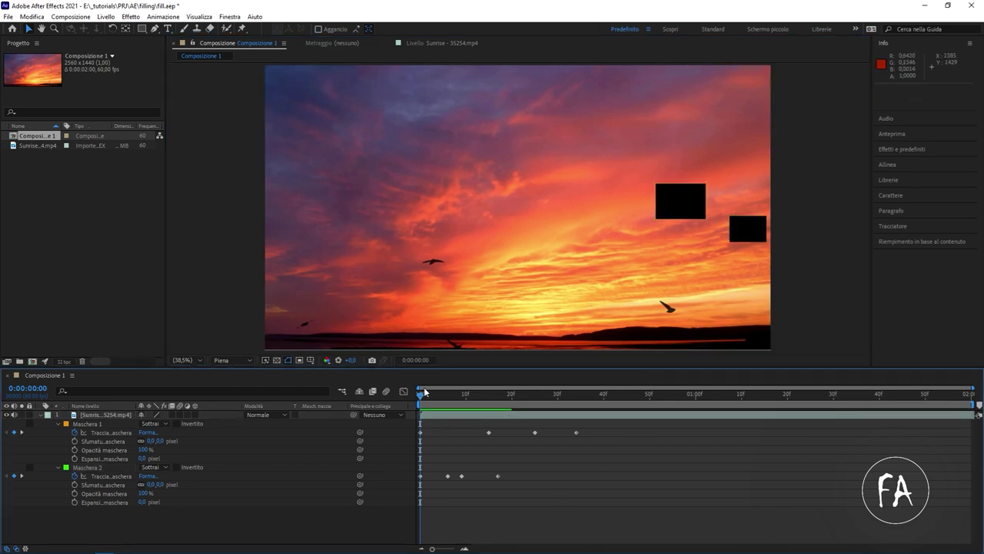
{"action": "left_click", "coordinate": [105, 425]}
{"action": "left_click", "coordinate": [99, 416]}
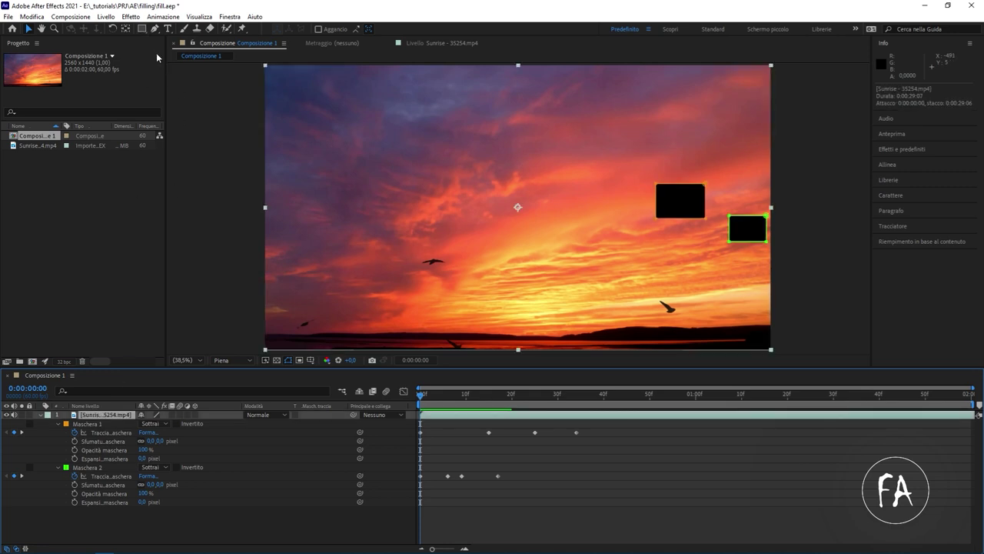
Step: Draw a third mask around the low bird and start keyframing its Mask Path
{"action": "left_click_drag", "start_coordinate": [638, 290], "coordinate": [720, 334]}
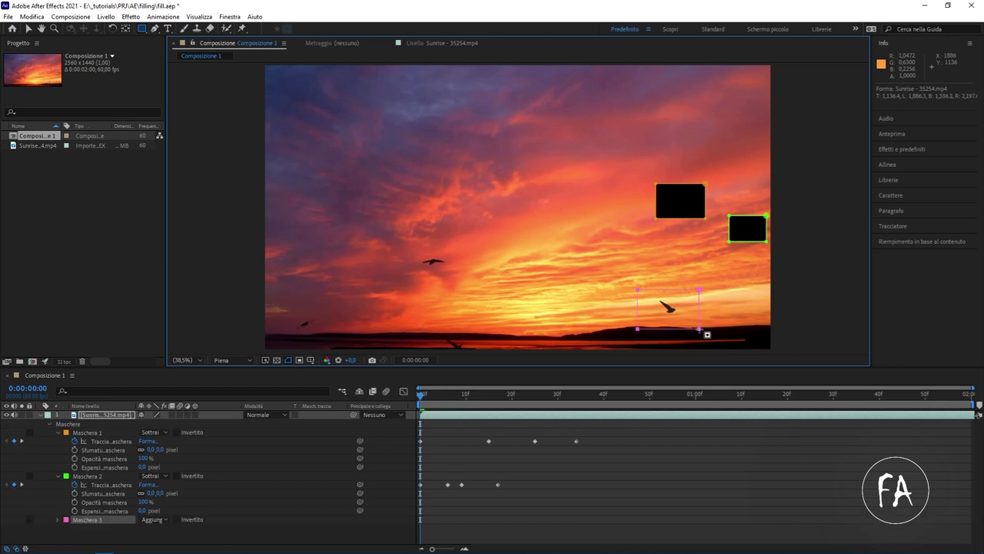
{"action": "left_click", "coordinate": [66, 523]}
{"action": "left_click", "coordinate": [57, 521]}
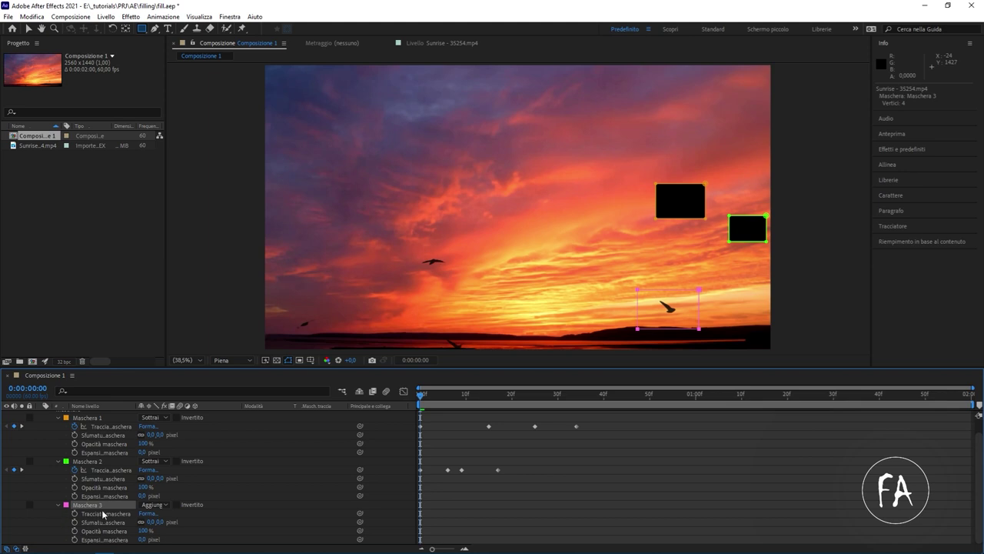
{"action": "left_click", "coordinate": [75, 513]}
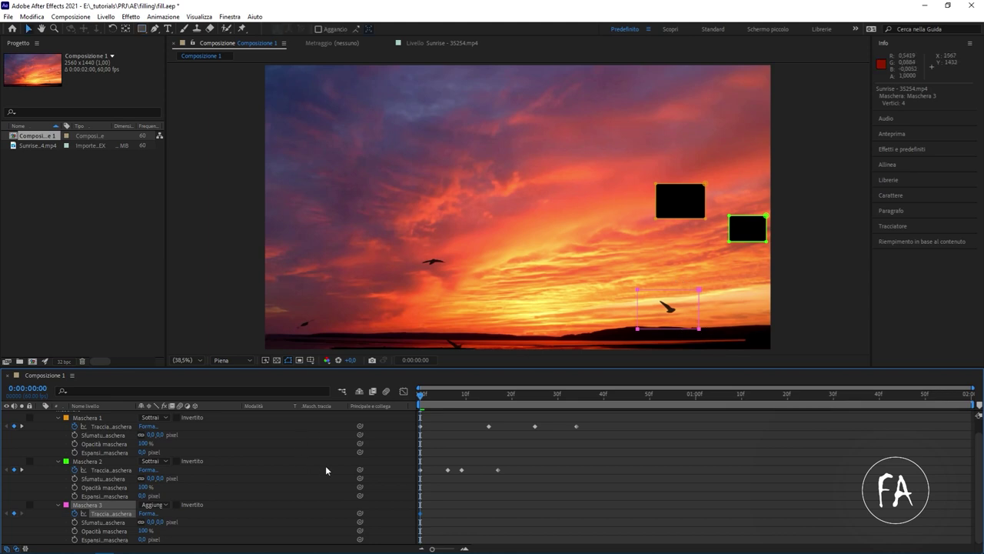
Step: Move the third mask right and up onto the bird at frames 9 and 17
{"action": "left_click_drag", "start_coordinate": [426, 400], "coordinate": [462, 400]}
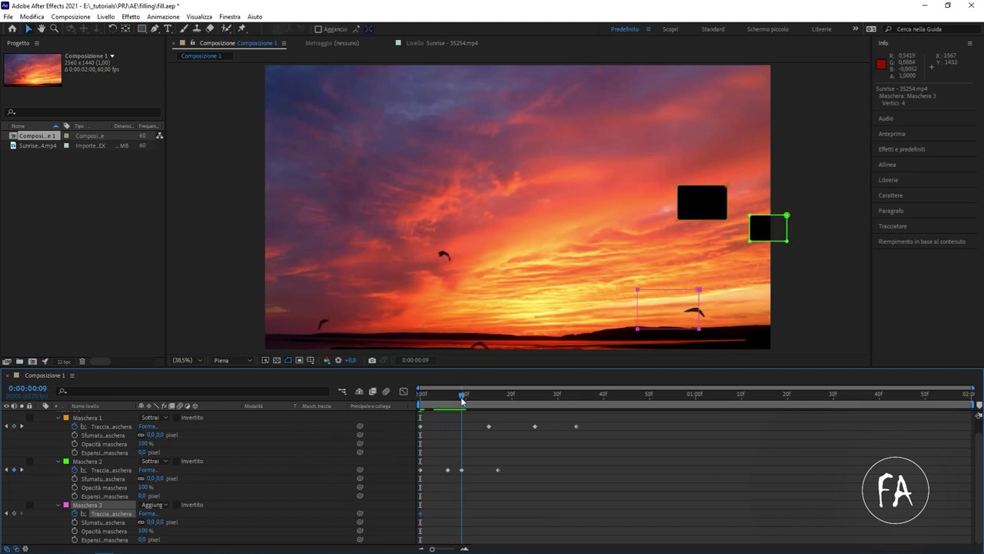
{"action": "left_click", "coordinate": [676, 334]}
{"action": "left_click_drag", "start_coordinate": [679, 326], "coordinate": [706, 326]}
{"action": "key", "text": "space"}
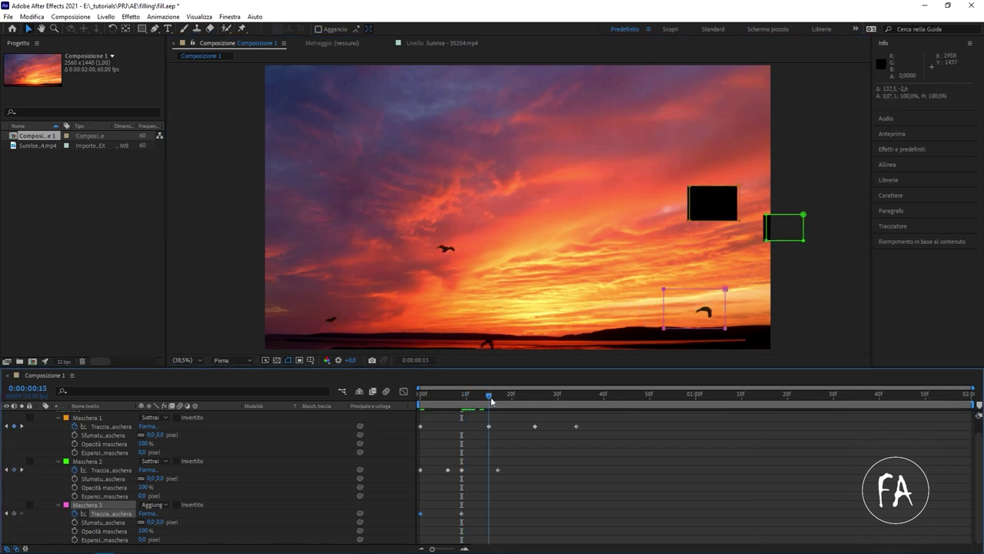
{"action": "mouse_move", "coordinate": [706, 333]}
{"action": "left_mouse_down"}
{"action": "mouse_move", "coordinate": [748, 315]}
{"action": "mouse_move", "coordinate": [739, 317]}
{"action": "left_mouse_up"}
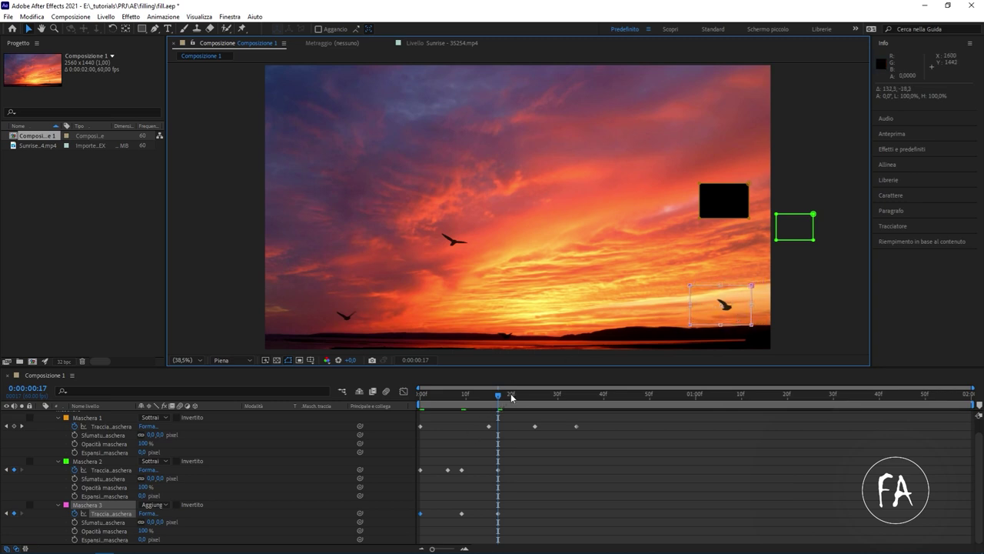
Step: Move the pink mask onto the bird at frame 25 and beside the green mask at 36
{"action": "left_click_drag", "start_coordinate": [512, 397], "coordinate": [532, 405]}
{"action": "left_click", "coordinate": [735, 330]}
{"action": "left_click_drag", "start_coordinate": [737, 321], "coordinate": [779, 323]}
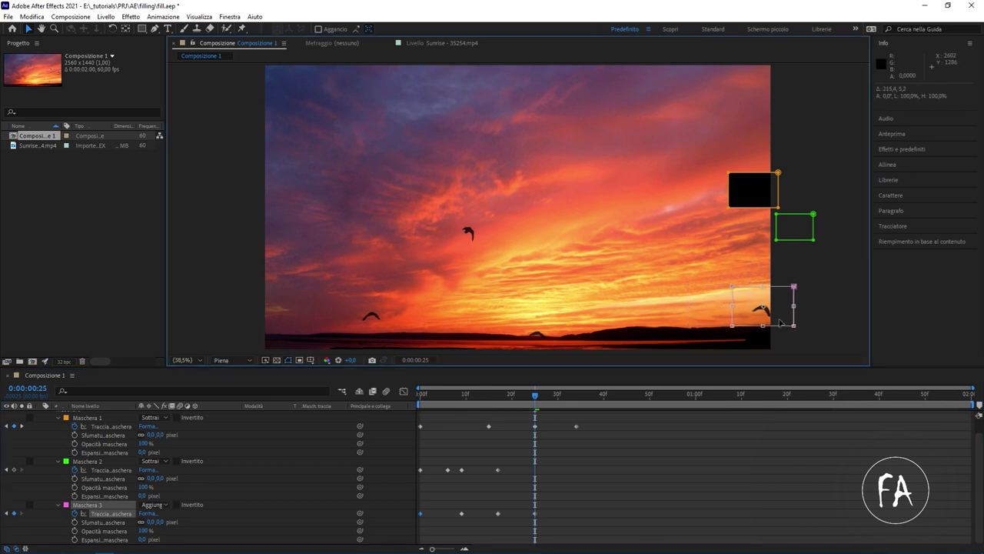
{"action": "left_click_drag", "start_coordinate": [554, 398], "coordinate": [585, 398]}
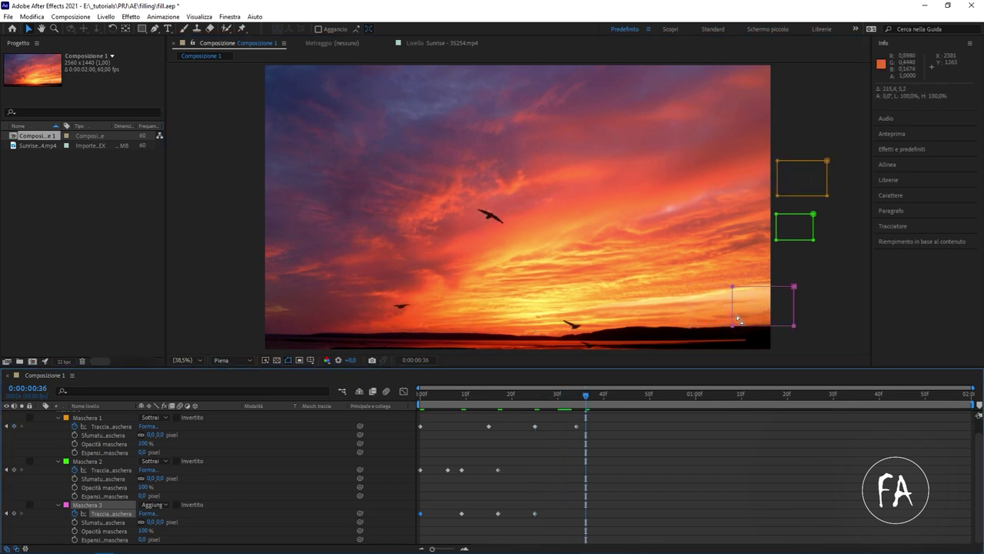
{"action": "left_click", "coordinate": [785, 331]}
{"action": "left_click_drag", "start_coordinate": [784, 323], "coordinate": [830, 317]}
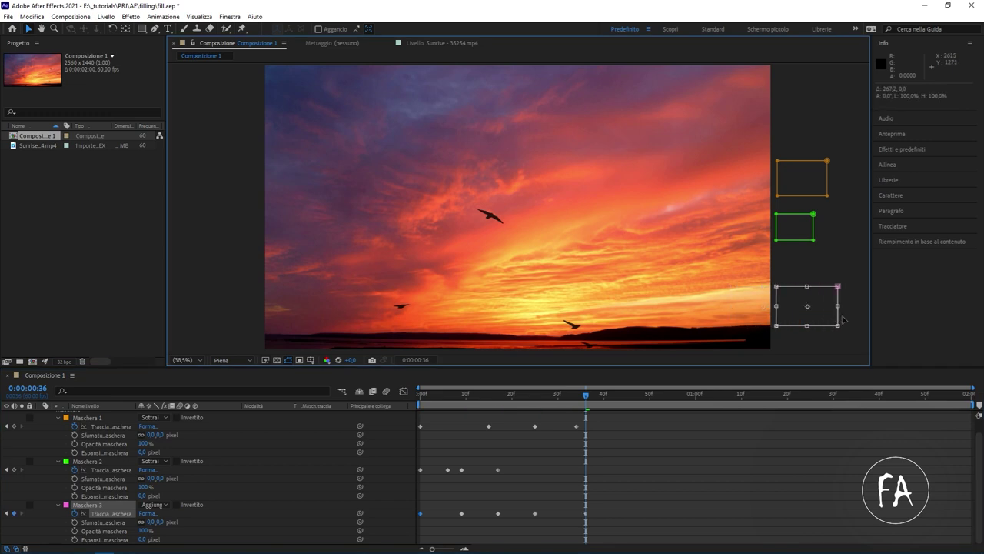
Step: Set Maschera 3's mode to Sottrai and scrub back to check the earlier frames
{"action": "left_click", "coordinate": [158, 505]}
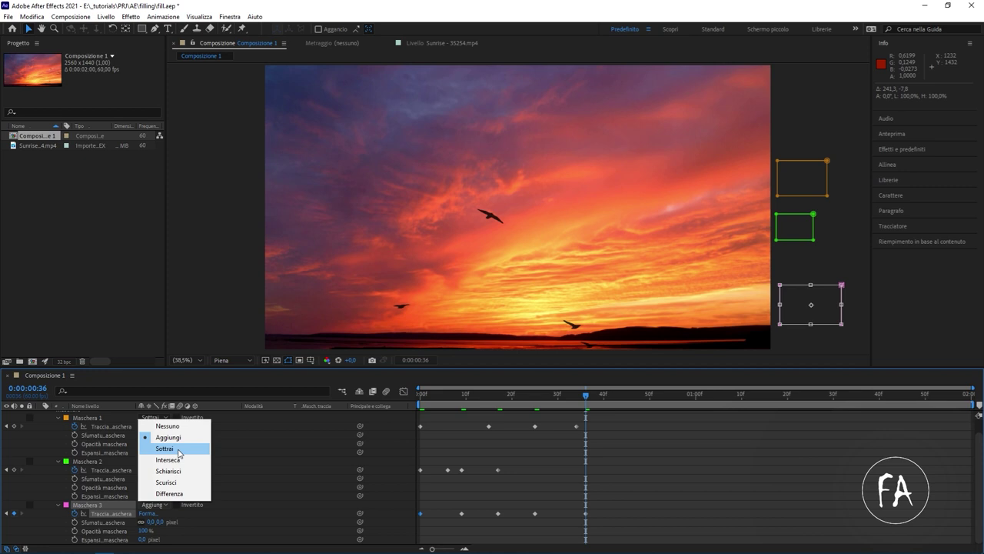
{"action": "left_click", "coordinate": [178, 449]}
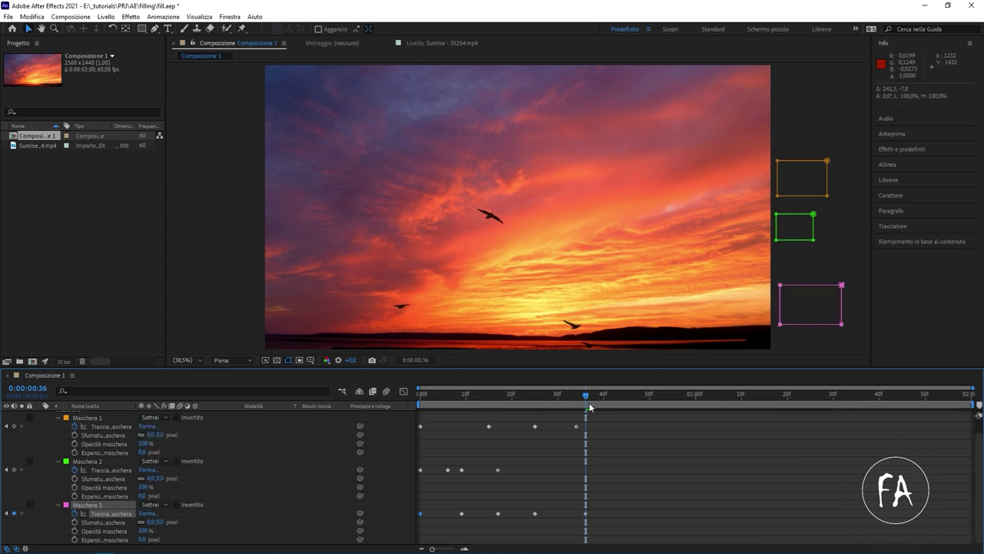
{"action": "mouse_move", "coordinate": [588, 398]}
{"action": "left_mouse_down"}
{"action": "mouse_move", "coordinate": [473, 399]}
{"action": "mouse_move", "coordinate": [570, 405]}
{"action": "mouse_move", "coordinate": [531, 411]}
{"action": "mouse_move", "coordinate": [912, 431]}
{"action": "mouse_move", "coordinate": [419, 417]}
{"action": "left_mouse_up"}
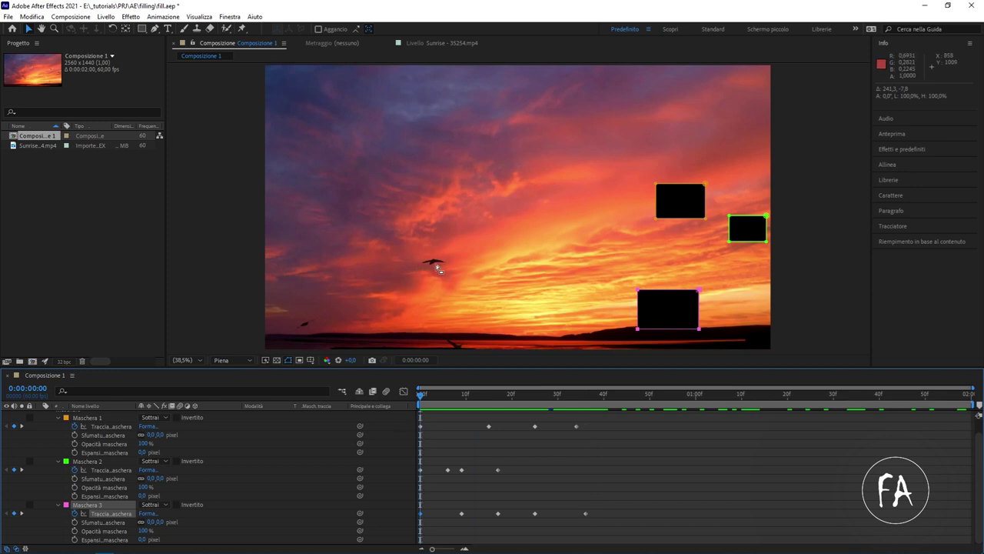
Step: Collapse the mask list, select the Sunrise layer and pick the Rectangle tool
{"action": "scroll", "coordinate": [80, 426], "scroll_direction": "up", "scroll_amount": 2}
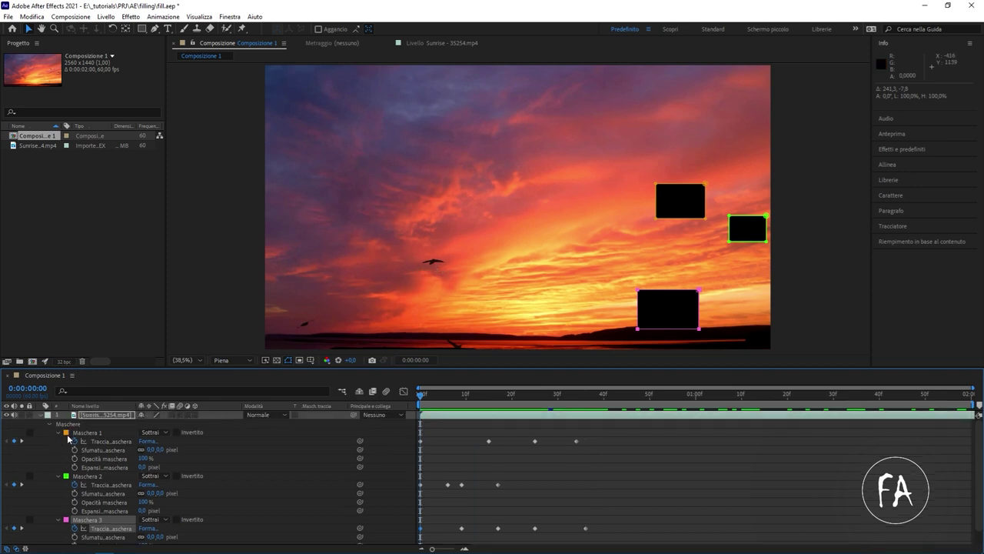
{"action": "left_click", "coordinate": [48, 424]}
{"action": "left_click", "coordinate": [92, 415]}
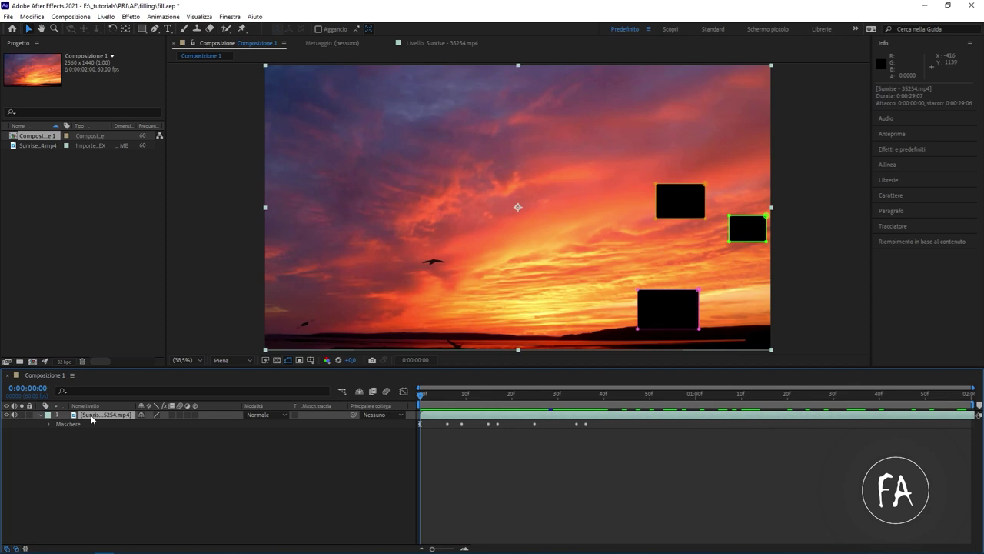
{"action": "left_click", "coordinate": [145, 32]}
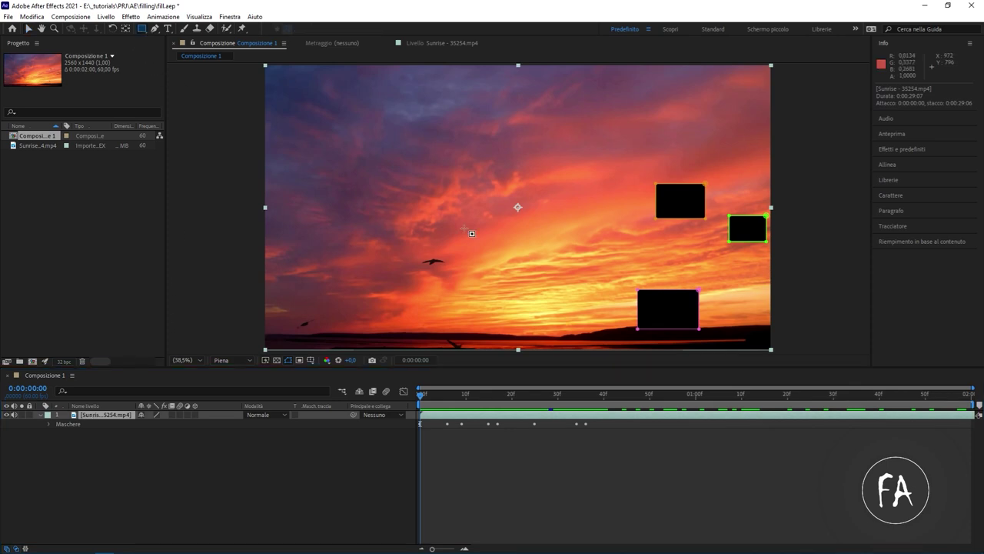
Step: Draw Maschera 4 around the centre bird and set its mask colour to green
{"action": "left_click_drag", "start_coordinate": [407, 246], "coordinate": [467, 286]}
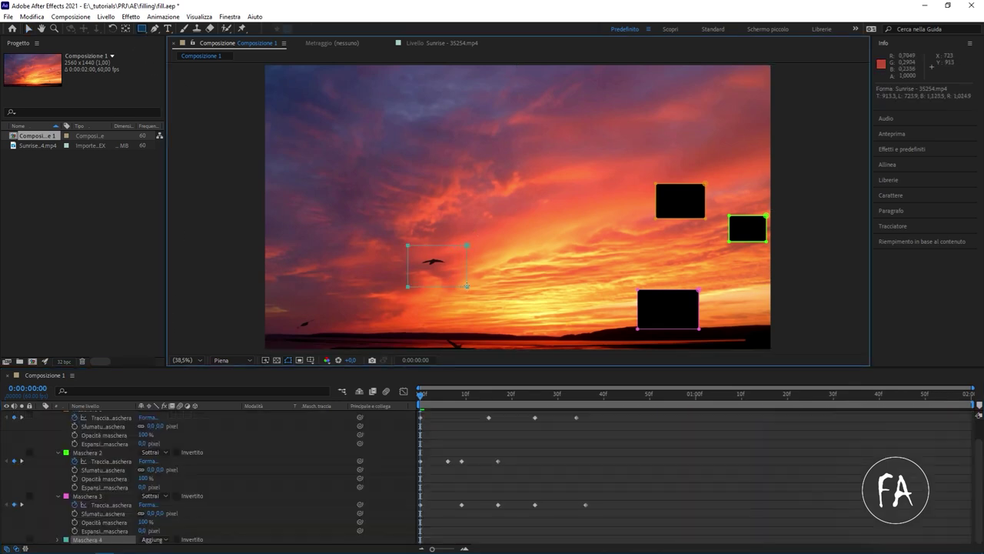
{"action": "left_click", "coordinate": [65, 542]}
{"action": "mouse_move", "coordinate": [603, 208]}
{"action": "left_mouse_down"}
{"action": "mouse_move", "coordinate": [607, 222]}
{"action": "mouse_move", "coordinate": [607, 121]}
{"action": "left_mouse_up"}
{"action": "left_click", "coordinate": [549, 128]}
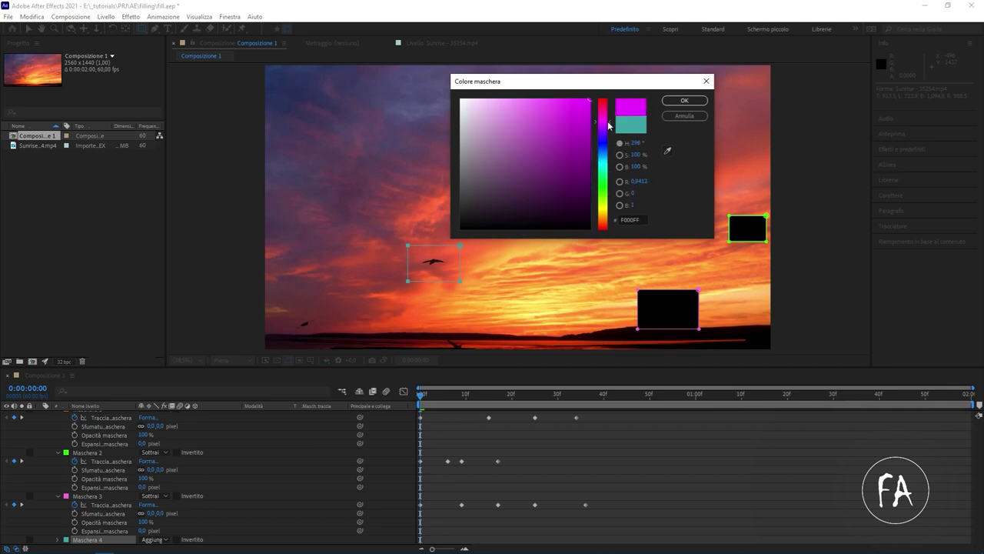
{"action": "left_click", "coordinate": [600, 179]}
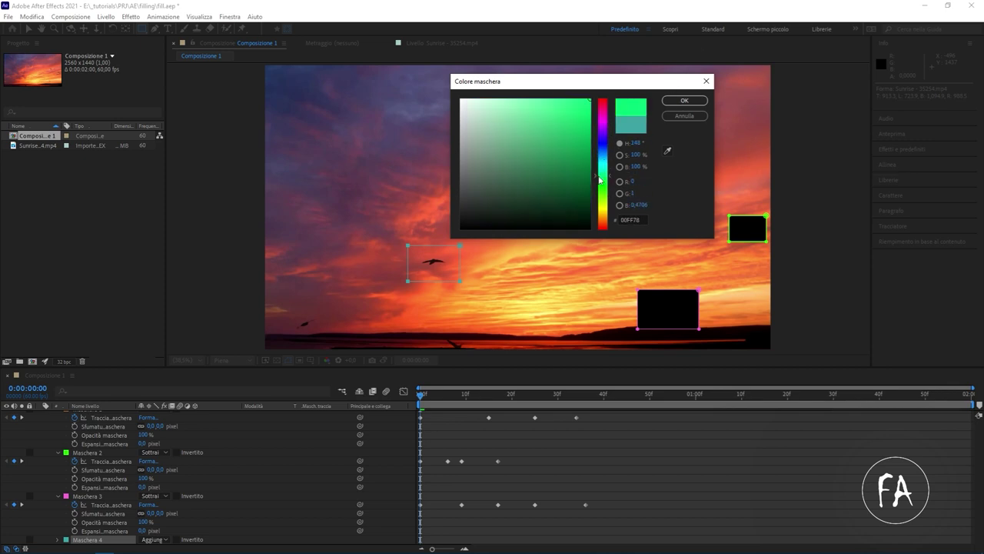
{"action": "left_click", "coordinate": [680, 103]}
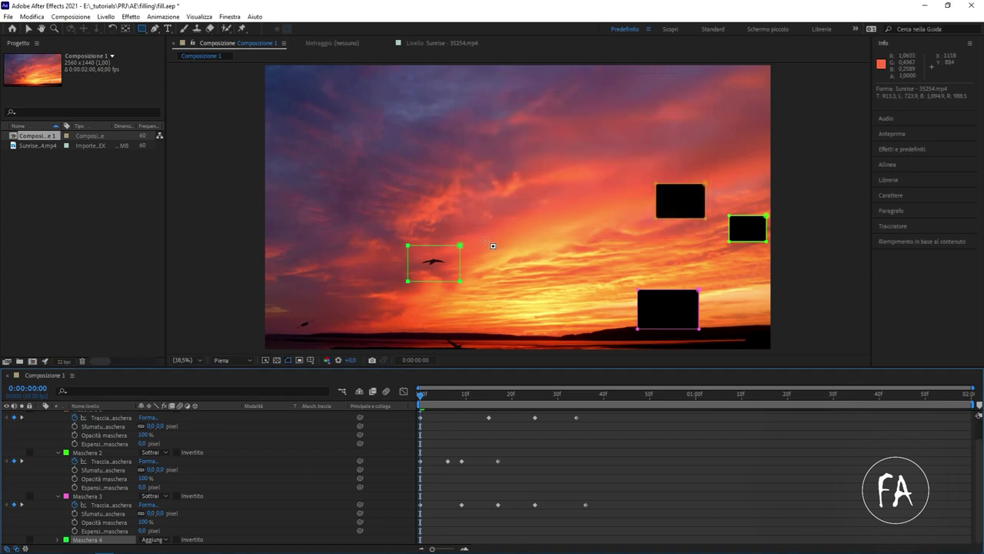
Step: Switch Maschera 4's mode from Aggiungi to Sottrai and advance to frame 17
{"action": "double_click", "coordinate": [428, 282]}
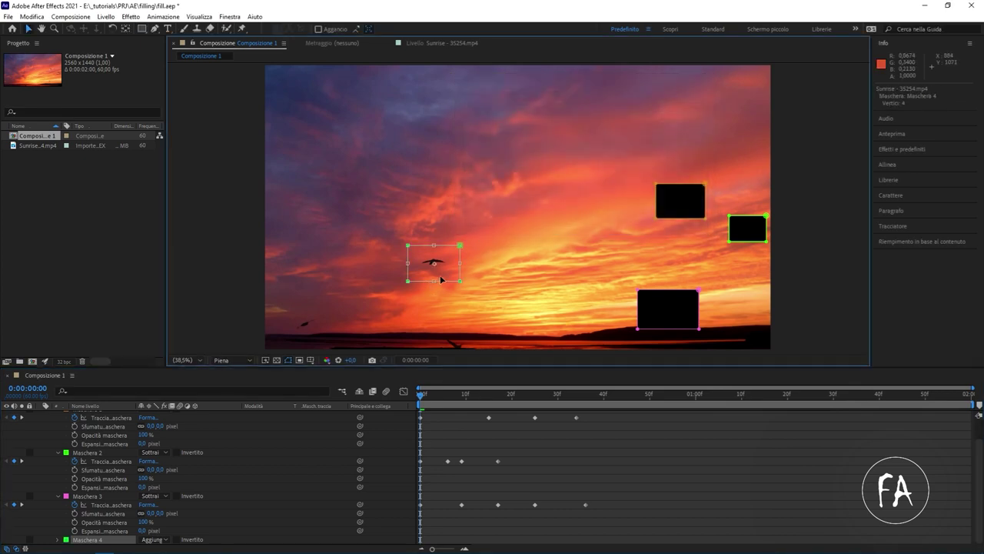
{"action": "left_click", "coordinate": [57, 539]}
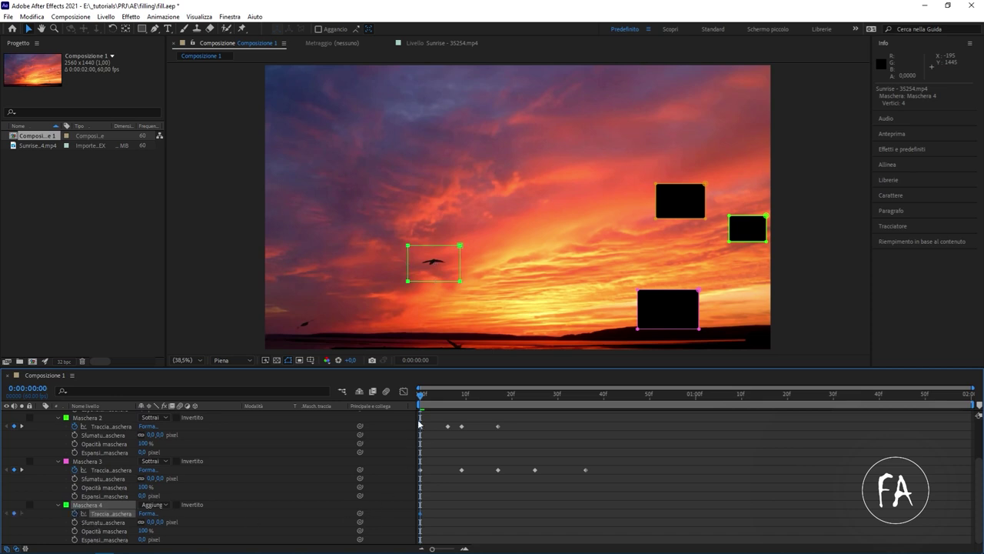
{"action": "left_click_drag", "start_coordinate": [436, 398], "coordinate": [421, 398]}
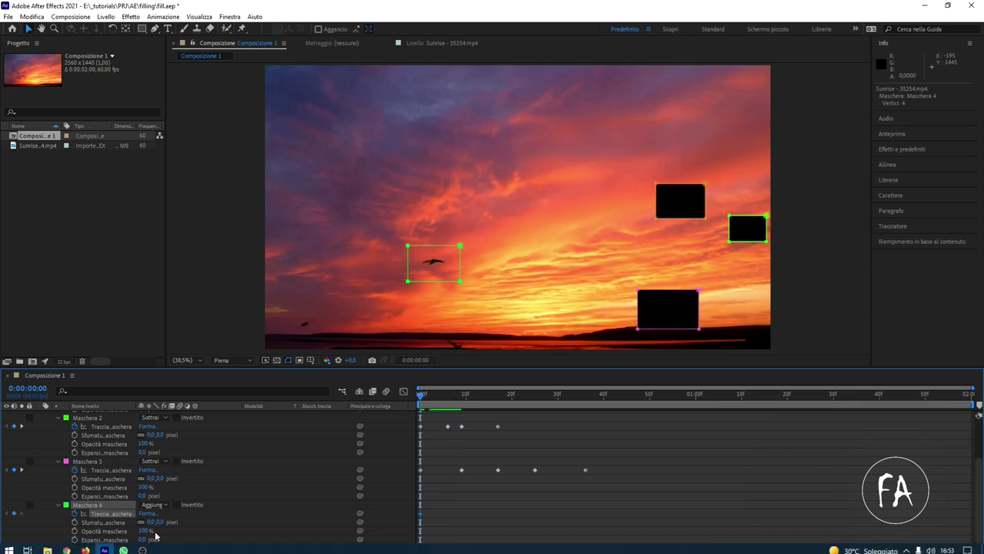
{"action": "left_click", "coordinate": [165, 505]}
{"action": "left_click", "coordinate": [167, 446]}
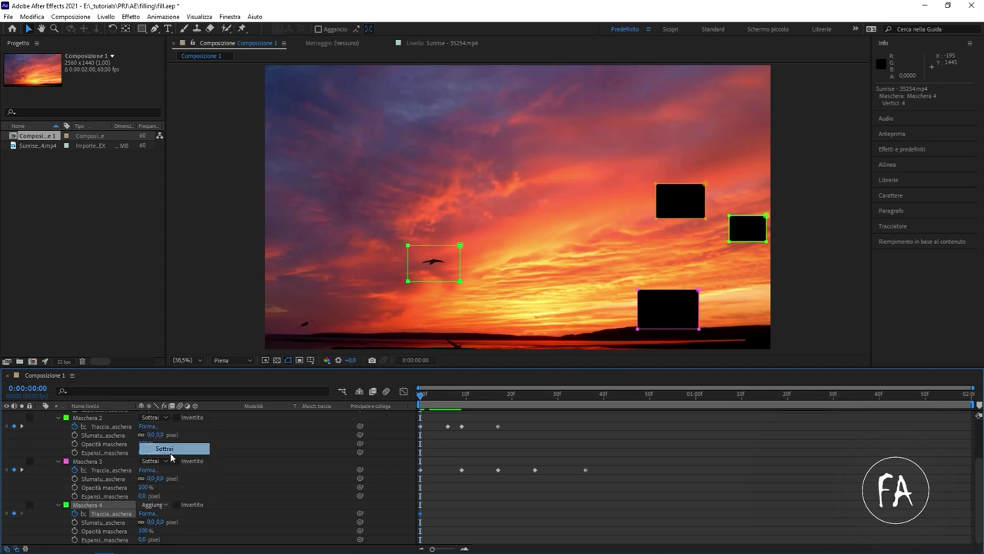
{"action": "left_click_drag", "start_coordinate": [438, 396], "coordinate": [488, 399]}
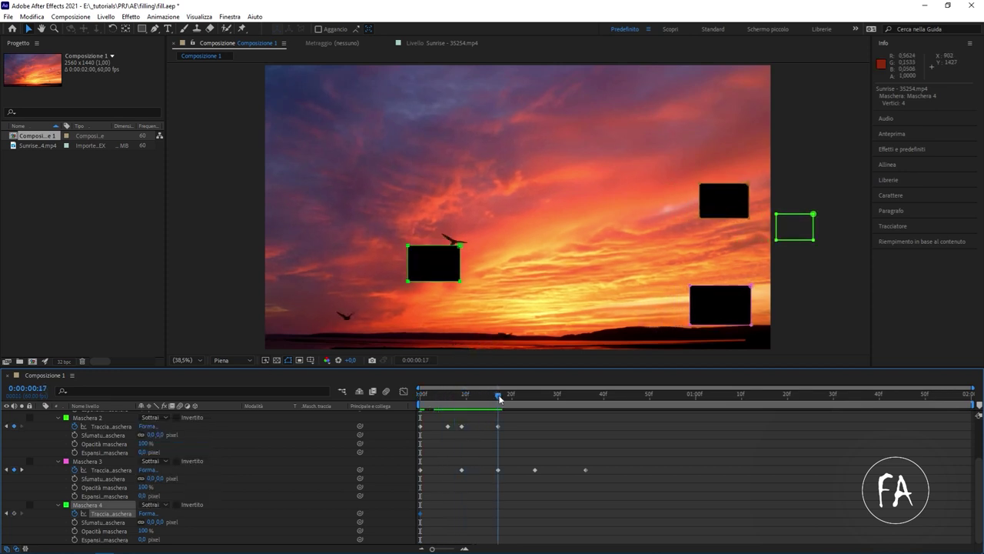
Step: Free-transform Maschera 4 onto the bird at 15f, 29f and 55f, scrubbing to verify
{"action": "double_click", "coordinate": [442, 283]}
{"action": "left_click_drag", "start_coordinate": [449, 275], "coordinate": [458, 258]}
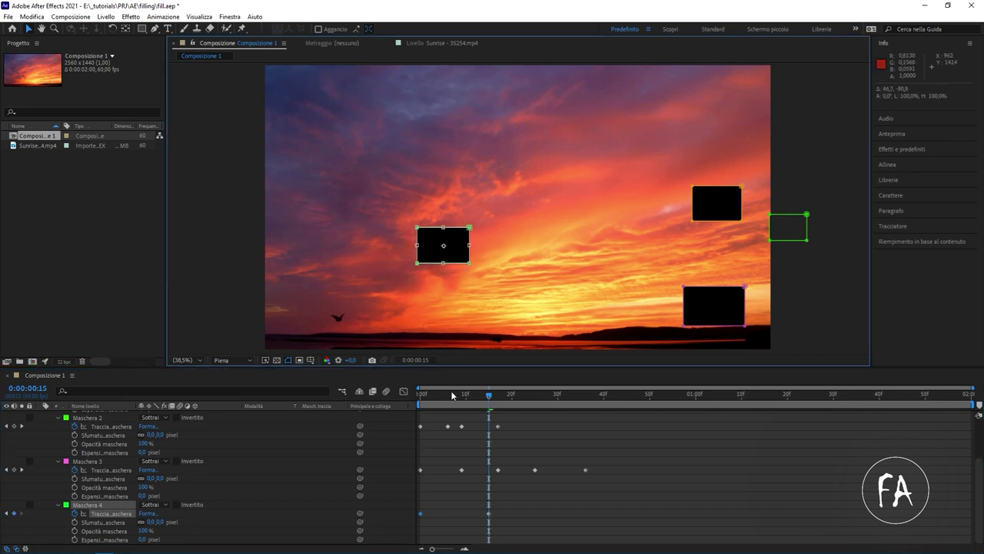
{"action": "mouse_move", "coordinate": [497, 398]}
{"action": "left_mouse_down"}
{"action": "mouse_move", "coordinate": [472, 399]}
{"action": "mouse_move", "coordinate": [555, 393]}
{"action": "left_mouse_up"}
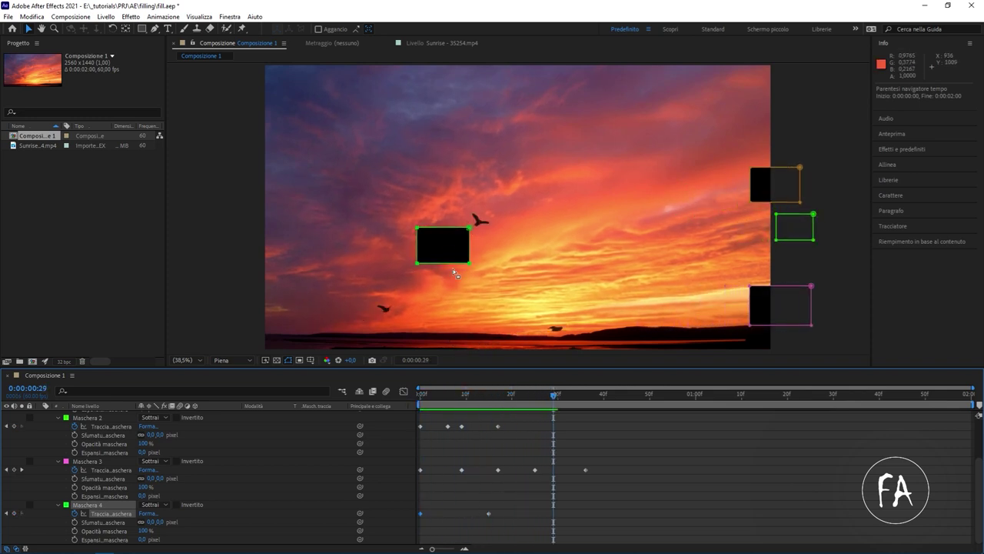
{"action": "double_click", "coordinate": [461, 264]}
{"action": "left_click_drag", "start_coordinate": [465, 256], "coordinate": [499, 239]}
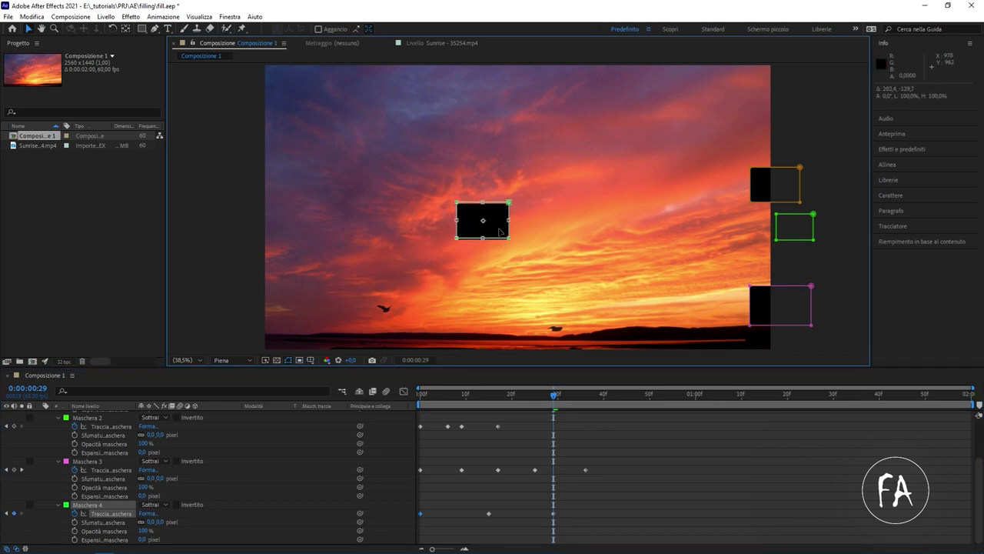
{"action": "key", "text": "Return"}
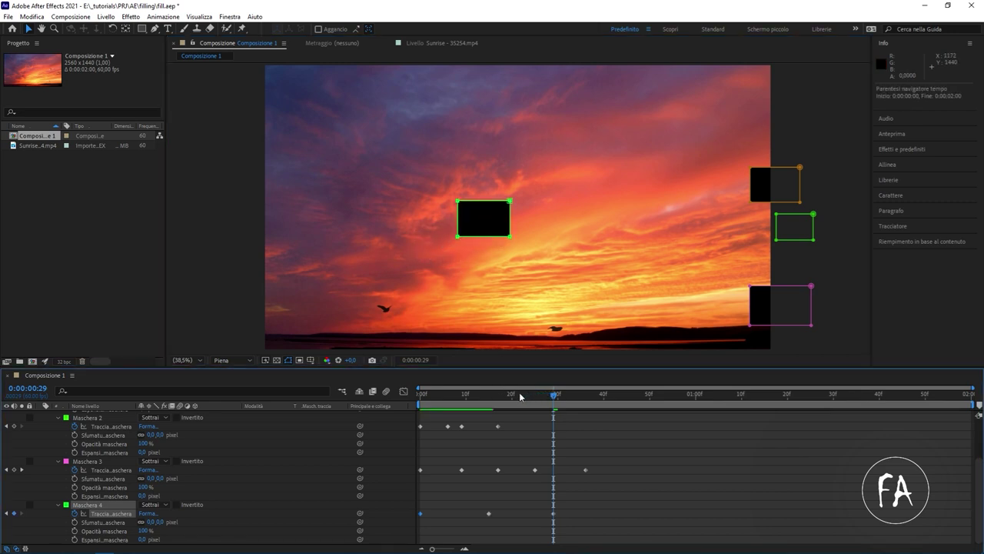
{"action": "mouse_move", "coordinate": [549, 397]}
{"action": "left_mouse_down"}
{"action": "mouse_move", "coordinate": [557, 405]}
{"action": "mouse_move", "coordinate": [496, 406]}
{"action": "mouse_move", "coordinate": [672, 397]}
{"action": "left_mouse_up"}
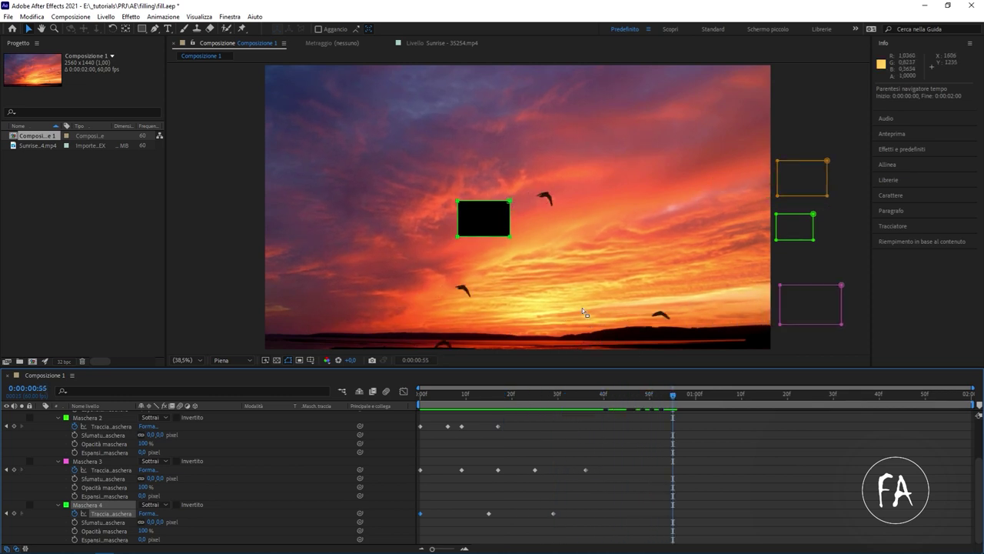
{"action": "double_click", "coordinate": [496, 237]}
{"action": "left_click_drag", "start_coordinate": [496, 237], "coordinate": [559, 209]}
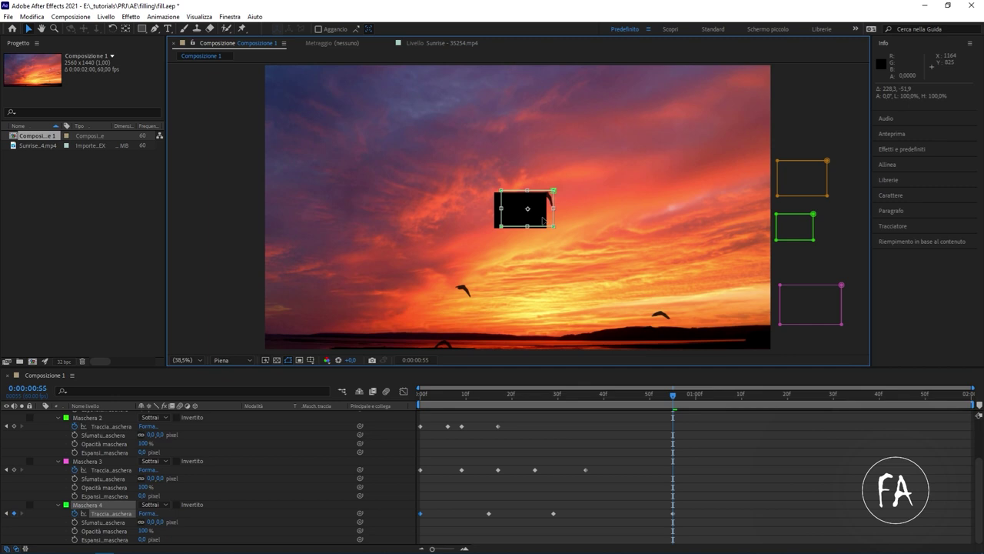
{"action": "mouse_move", "coordinate": [666, 398]}
{"action": "left_mouse_down"}
{"action": "mouse_move", "coordinate": [512, 414]}
{"action": "mouse_move", "coordinate": [792, 408]}
{"action": "left_mouse_up"}
Step: Reposition Maschera 4 over the bird at several late frames as it flies past the right edge
{"action": "double_click", "coordinate": [553, 218]}
{"action": "left_click_drag", "start_coordinate": [579, 208], "coordinate": [638, 202]}
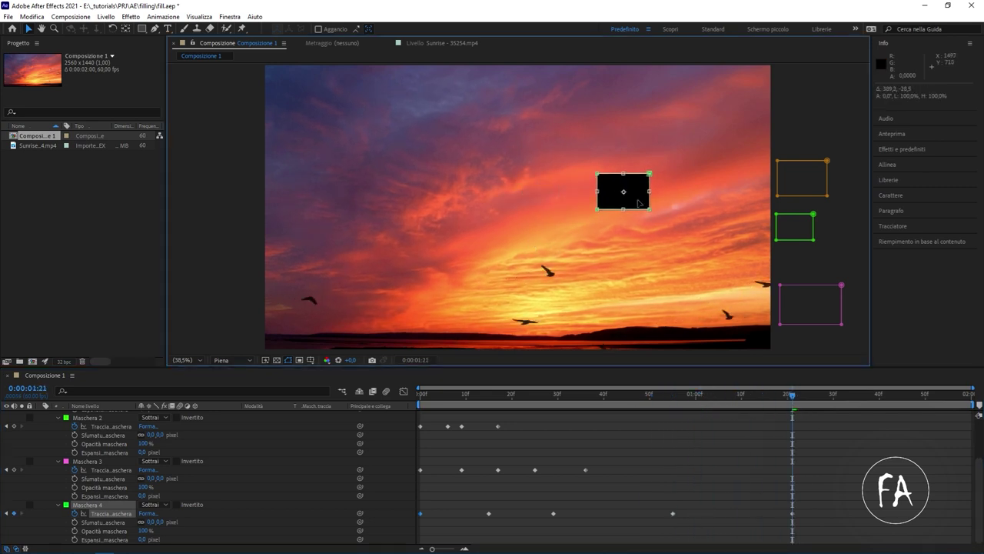
{"action": "mouse_move", "coordinate": [792, 407]}
{"action": "left_mouse_down"}
{"action": "mouse_move", "coordinate": [702, 396]}
{"action": "mouse_move", "coordinate": [883, 397]}
{"action": "left_mouse_up"}
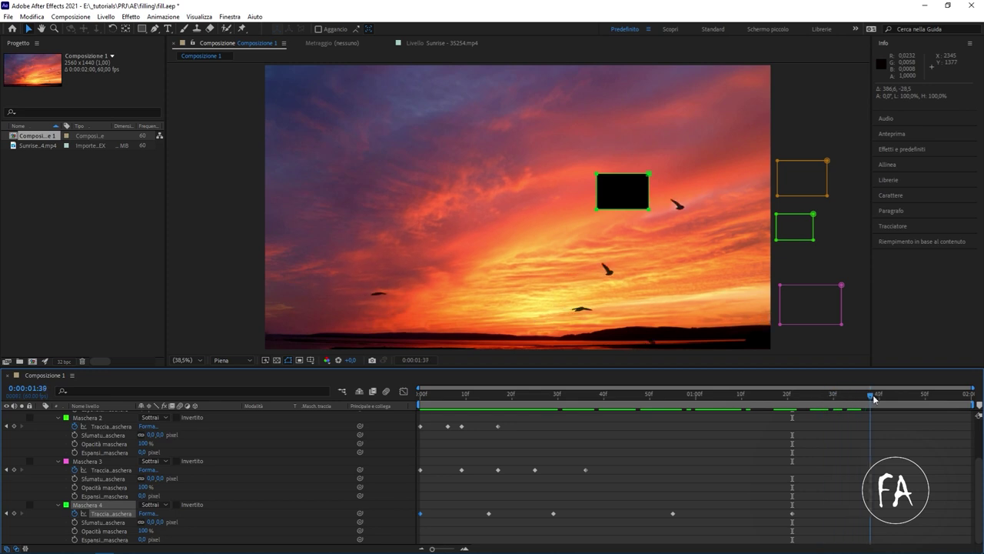
{"action": "left_click", "coordinate": [634, 210]}
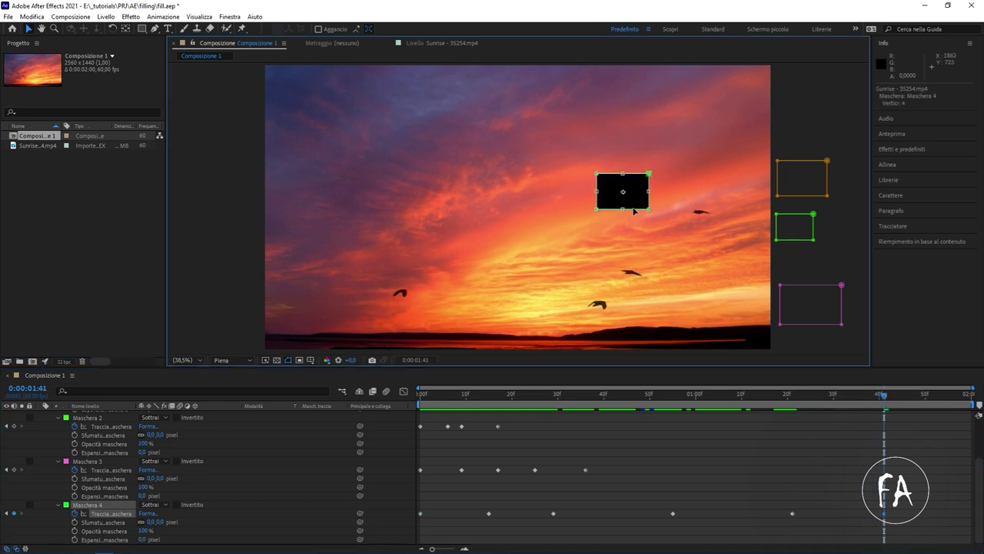
{"action": "left_click_drag", "start_coordinate": [635, 203], "coordinate": [708, 226]}
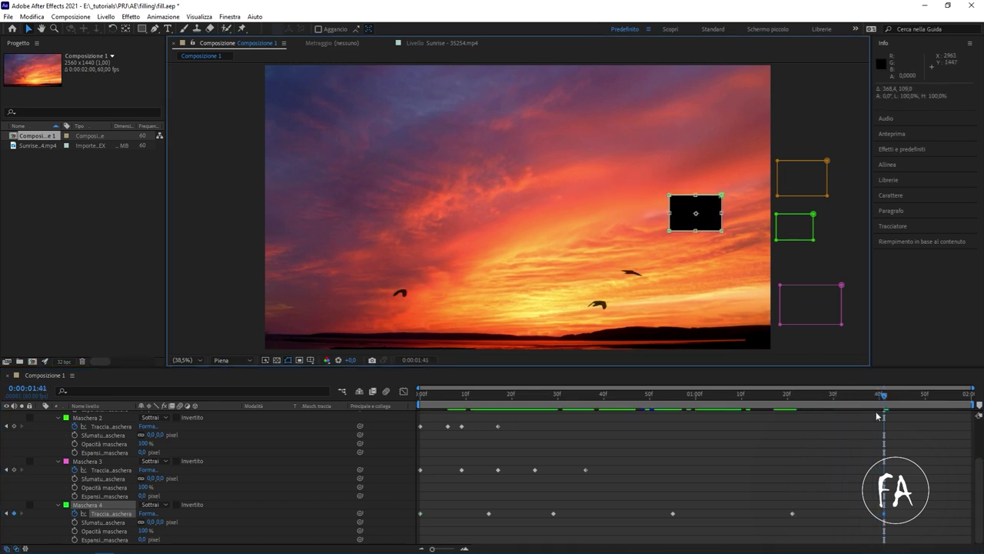
{"action": "mouse_move", "coordinate": [881, 396]}
{"action": "left_mouse_down"}
{"action": "mouse_move", "coordinate": [764, 402]}
{"action": "mouse_move", "coordinate": [948, 419]}
{"action": "left_mouse_up"}
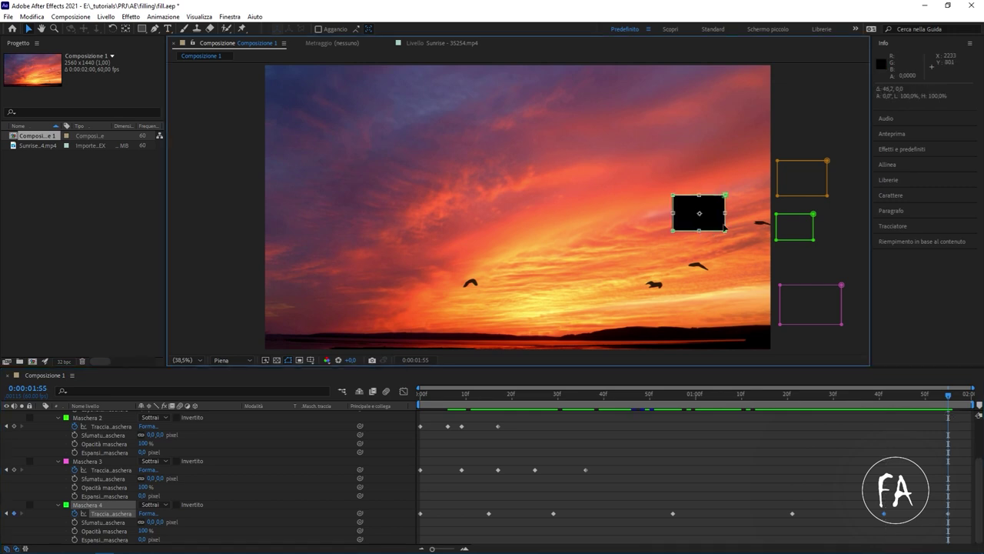
{"action": "left_click_drag", "start_coordinate": [695, 210], "coordinate": [768, 223]}
{"action": "mouse_move", "coordinate": [946, 401]}
{"action": "left_mouse_down"}
{"action": "mouse_move", "coordinate": [883, 396]}
{"action": "mouse_move", "coordinate": [967, 395]}
{"action": "left_mouse_up"}
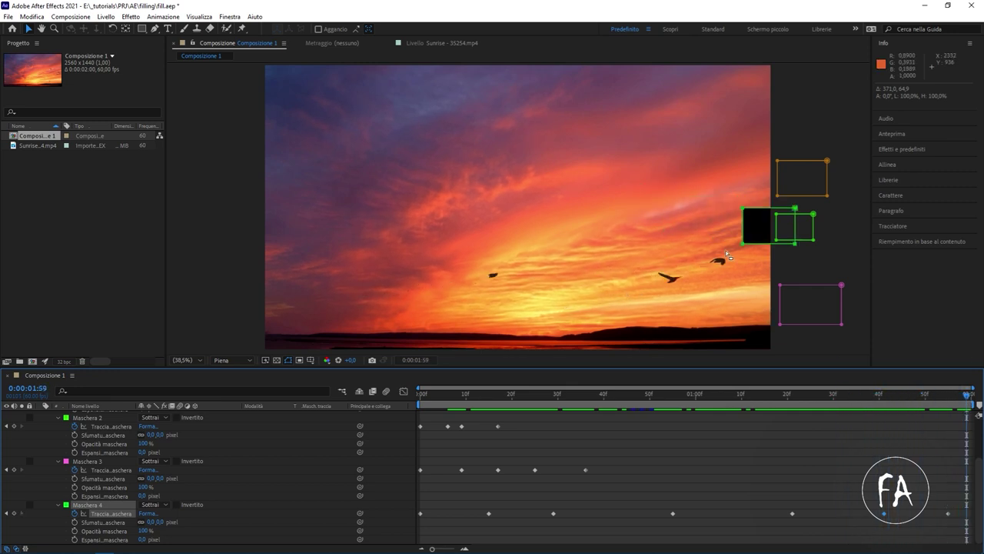
{"action": "left_click", "coordinate": [762, 247]}
{"action": "left_click_drag", "start_coordinate": [760, 240], "coordinate": [809, 239]}
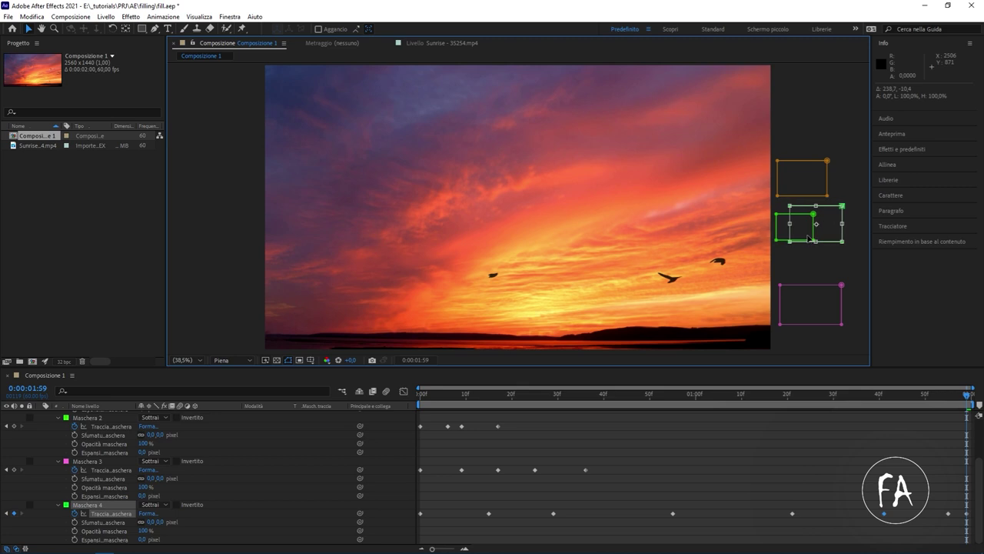
{"action": "mouse_move", "coordinate": [967, 394]}
{"action": "left_mouse_down"}
{"action": "mouse_move", "coordinate": [560, 422]}
{"action": "mouse_move", "coordinate": [389, 412]}
{"action": "left_mouse_up"}
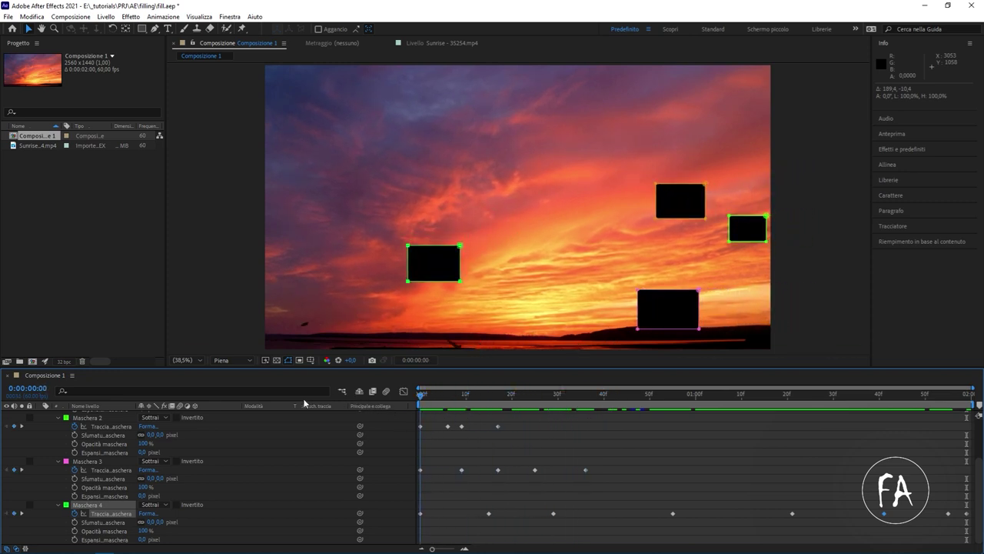
Step: Collapse the mask group, RAM-preview the clip, then scrub around 27f to inspect the masks
{"action": "scroll", "coordinate": [123, 422], "scroll_direction": "up", "scroll_amount": 3}
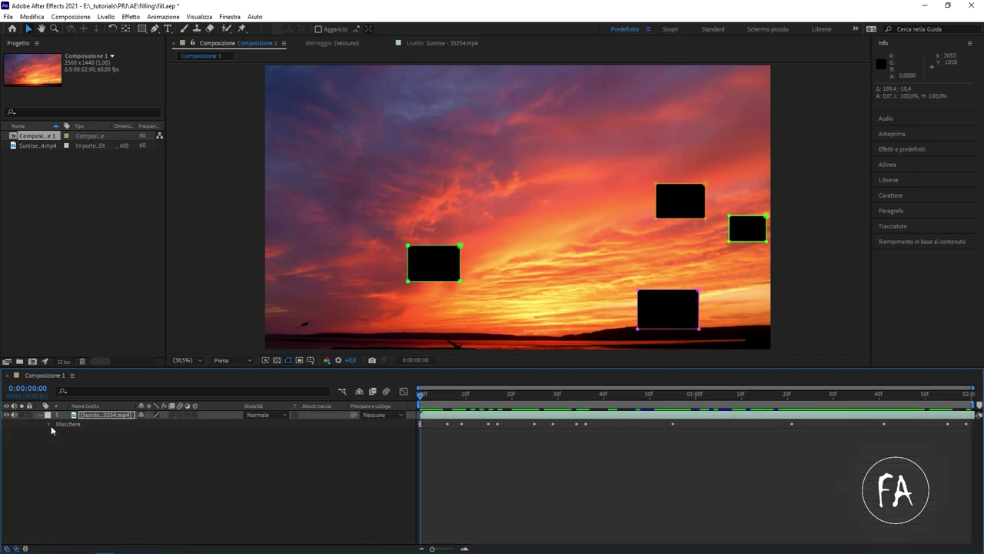
{"action": "left_click", "coordinate": [49, 424]}
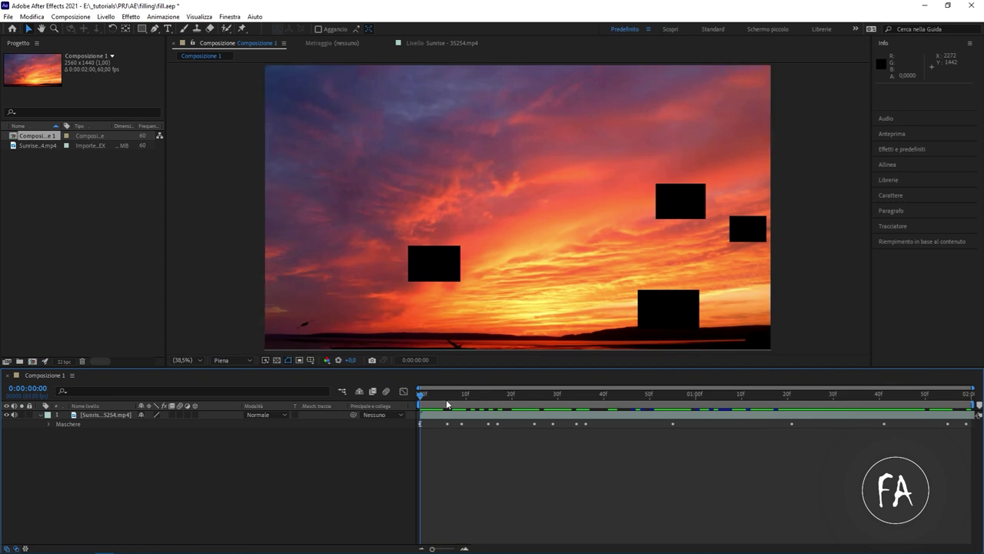
{"action": "key", "text": "space"}
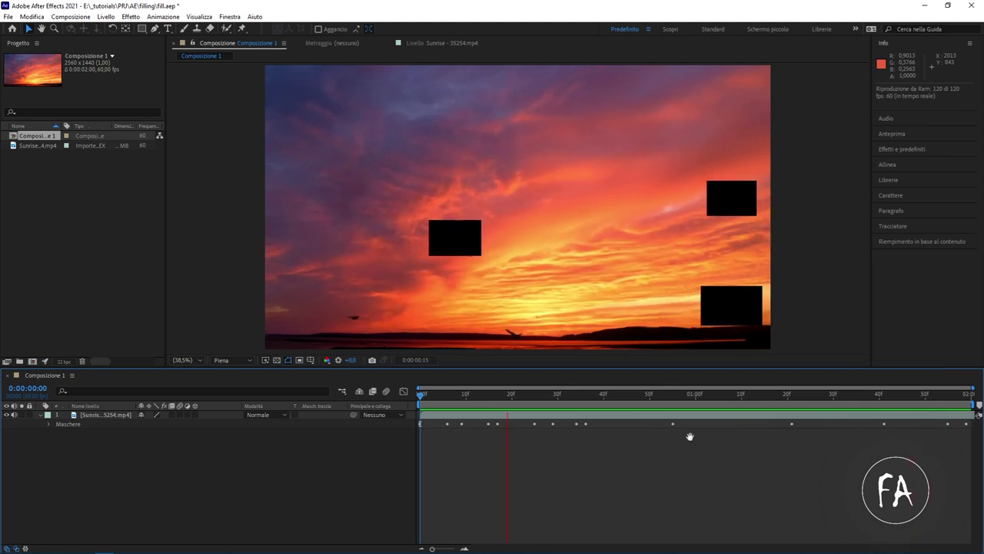
{"action": "key", "text": "space"}
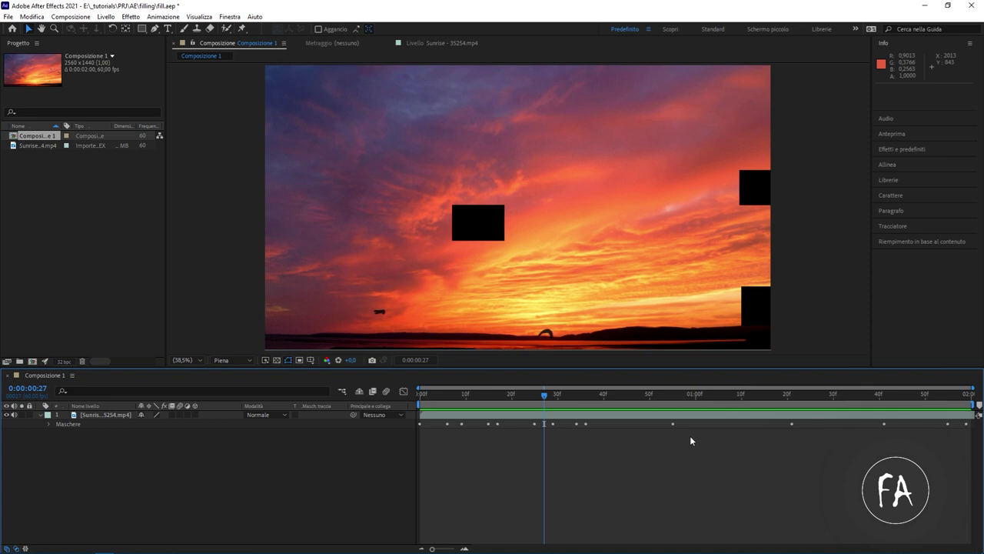
{"action": "left_click", "coordinate": [102, 416]}
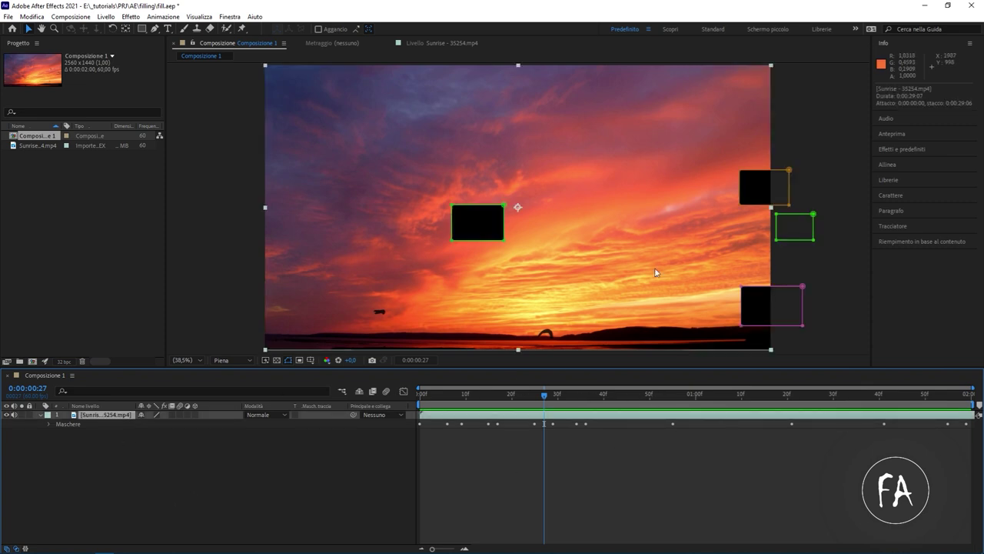
{"action": "left_click_drag", "start_coordinate": [581, 393], "coordinate": [391, 381]}
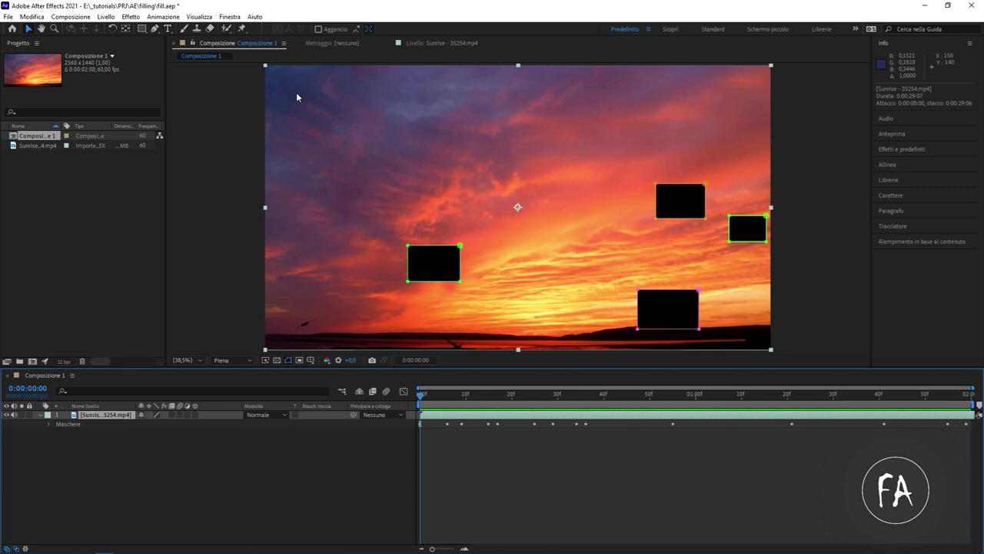
Step: Open Riempimento in base al contenuto from the Finestra menu
{"action": "left_click", "coordinate": [230, 17]}
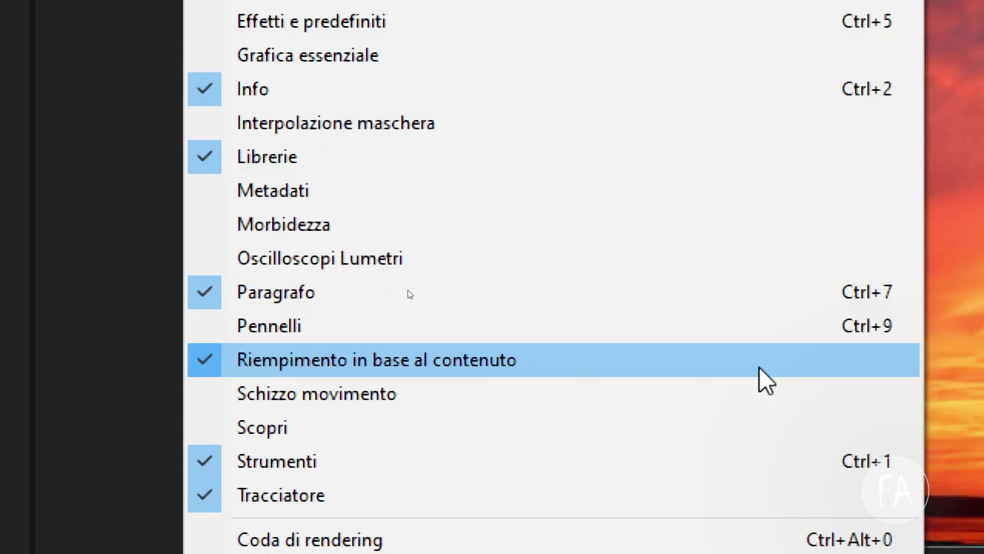
{"action": "left_click", "coordinate": [571, 368]}
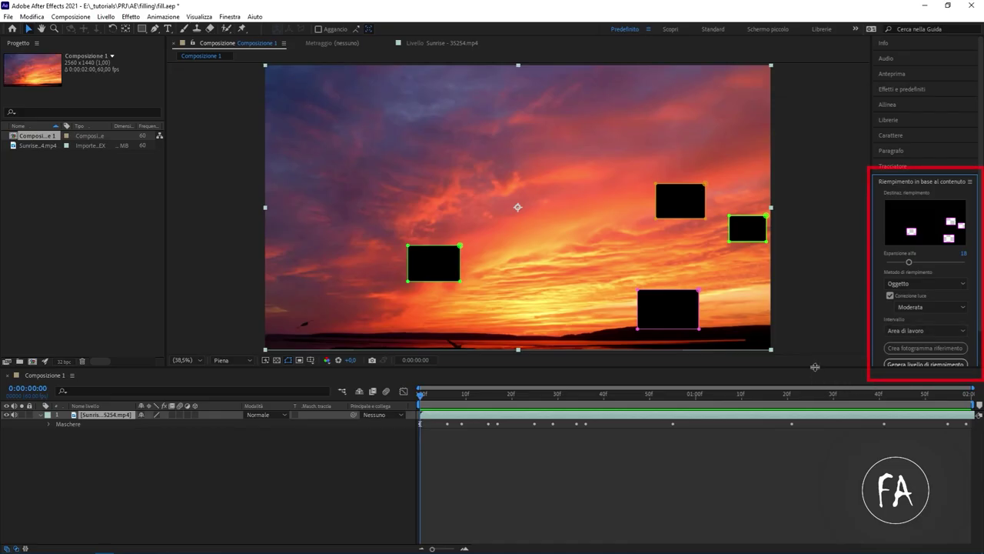
Step: Lower Espansione alfa from 18 to 10, keeping Oggetto fill and Moderata lighting correction
{"action": "left_click_drag", "start_coordinate": [815, 367], "coordinate": [806, 399]}
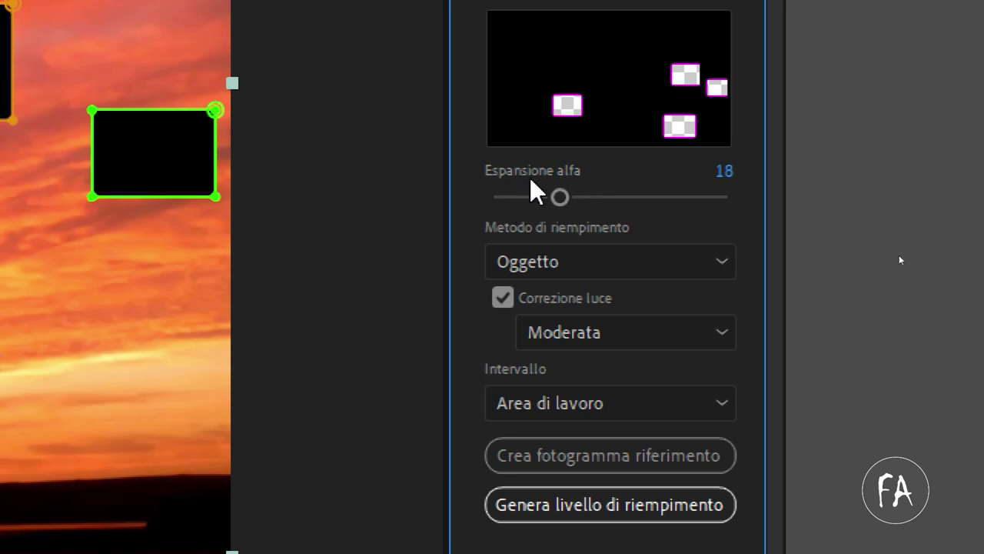
{"action": "mouse_move", "coordinate": [558, 188]}
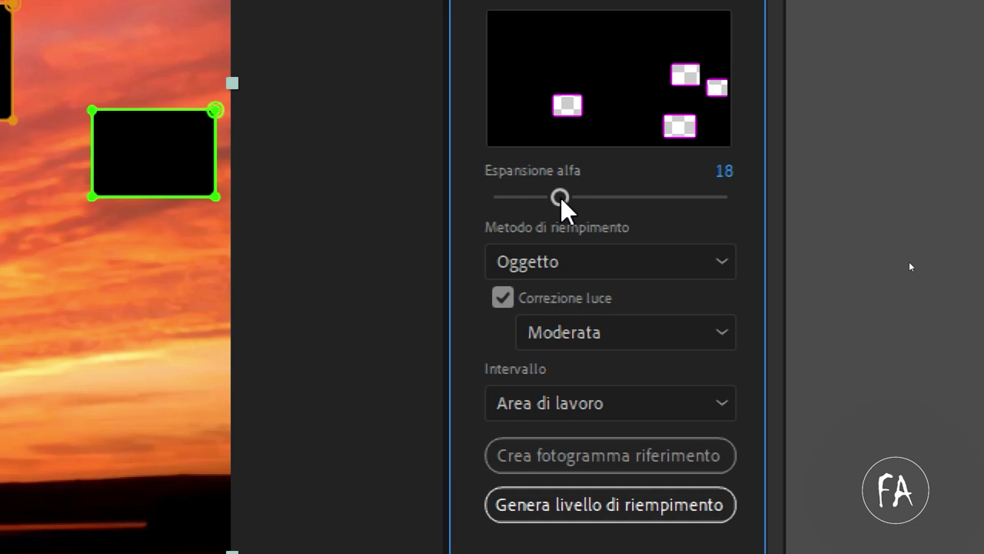
{"action": "left_click_drag", "start_coordinate": [560, 196], "coordinate": [530, 197]}
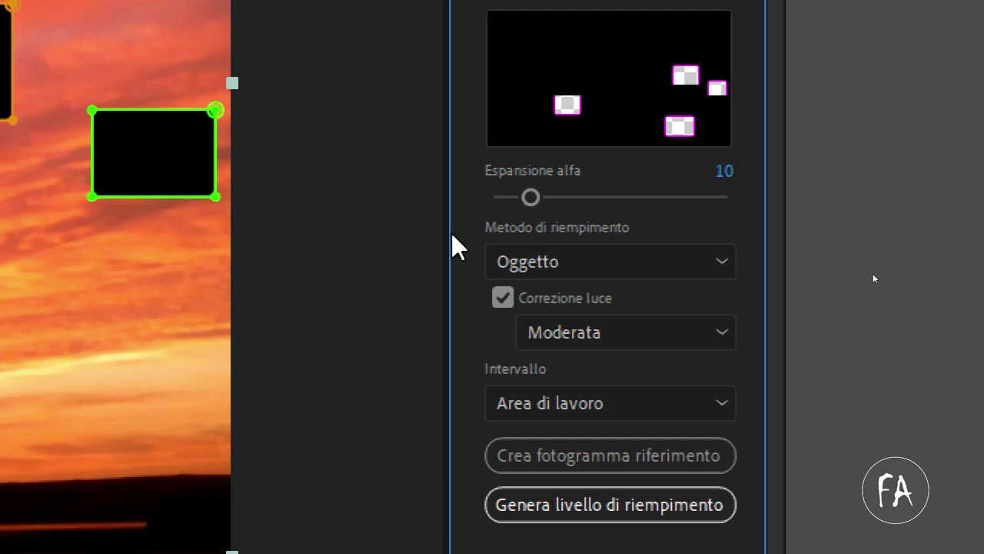
{"action": "left_click", "coordinate": [671, 256]}
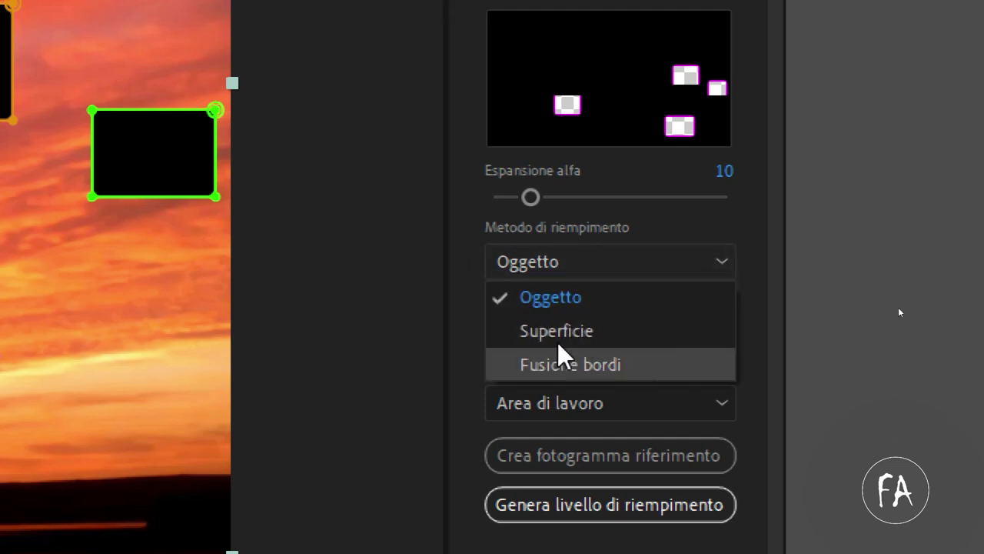
{"action": "left_click", "coordinate": [589, 296]}
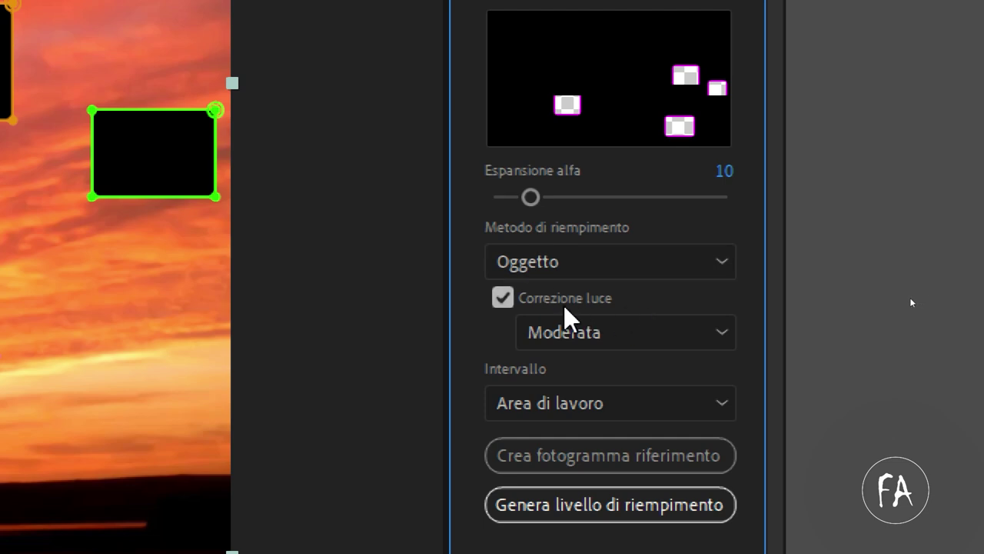
{"action": "left_click", "coordinate": [686, 323]}
{"action": "left_click", "coordinate": [607, 406]}
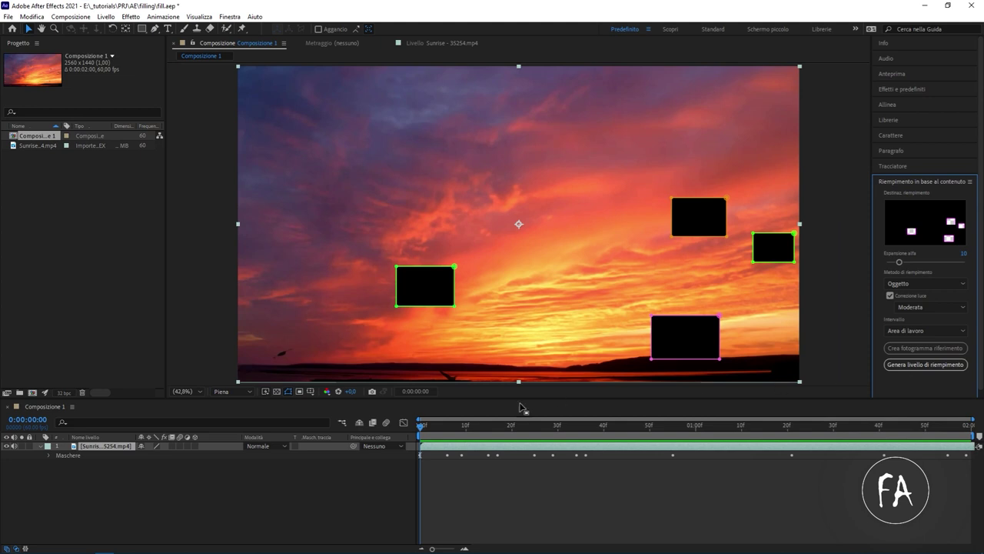
Step: End the work area at about one second and generate the content-aware fill layer
{"action": "mouse_move", "coordinate": [422, 435]}
{"action": "left_mouse_down"}
{"action": "mouse_move", "coordinate": [627, 435]}
{"action": "mouse_move", "coordinate": [421, 435]}
{"action": "left_mouse_up"}
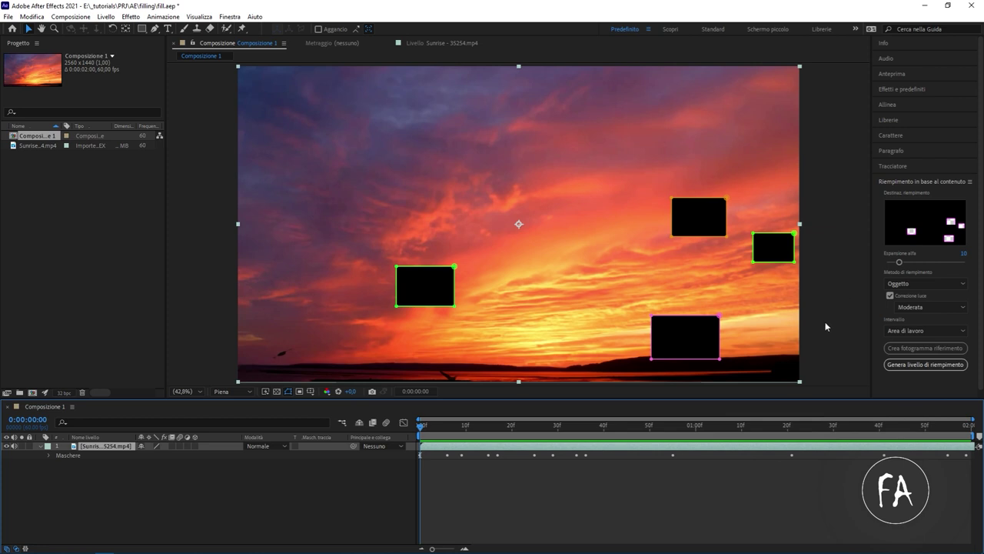
{"action": "left_click", "coordinate": [933, 368]}
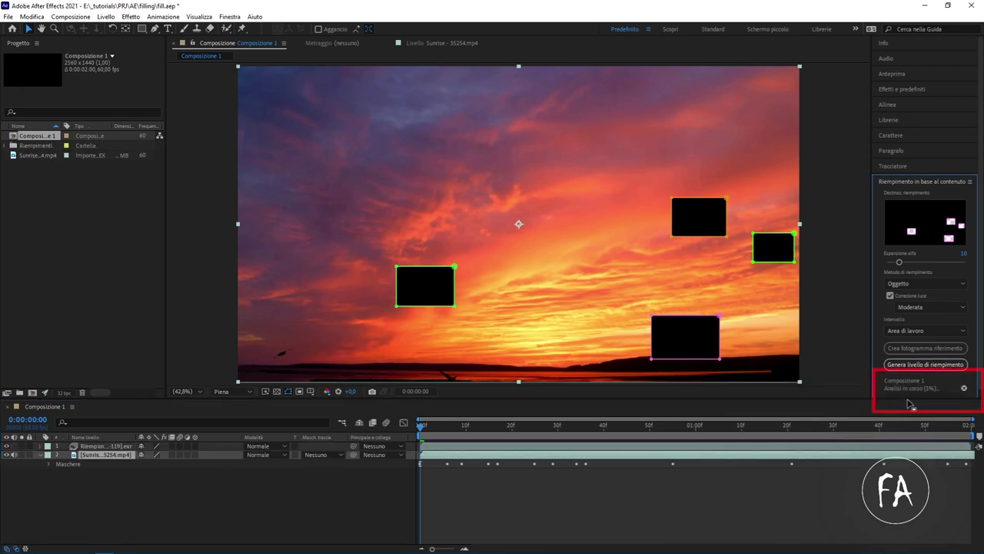
{"action": "left_click_drag", "start_coordinate": [902, 401], "coordinate": [903, 411]}
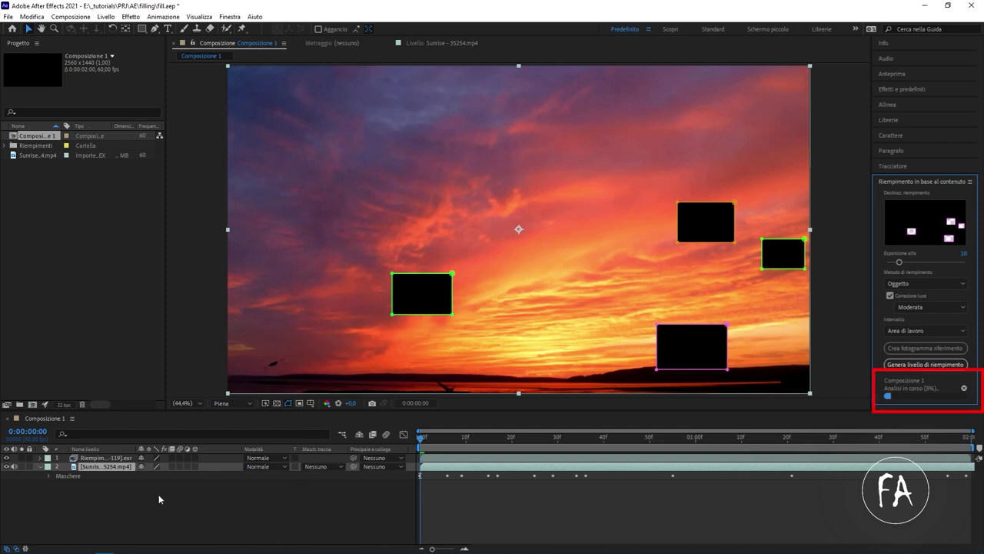
Step: Select the generated Riempimento fill layer and let the content-aware fill finish filling the masked sky
{"action": "left_click", "coordinate": [97, 459]}
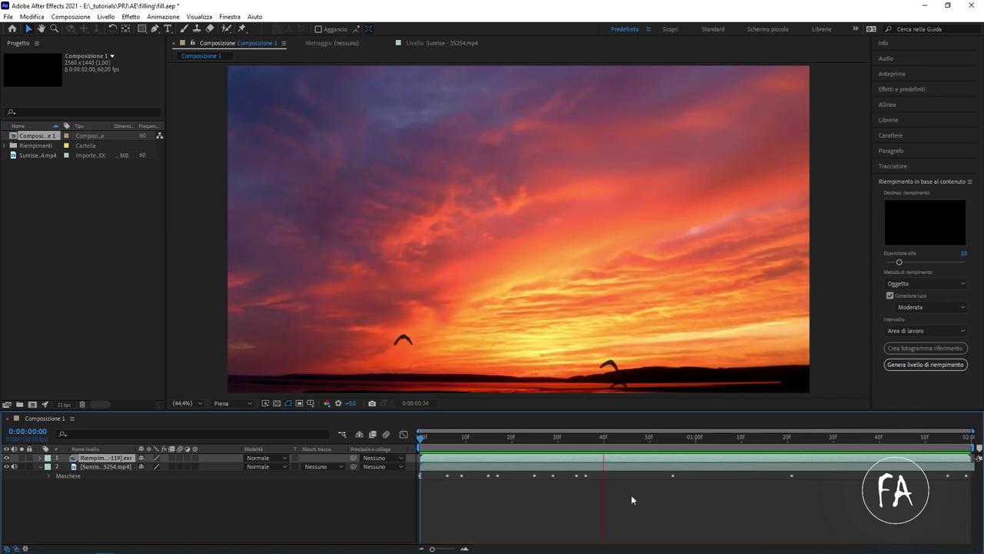
{"action": "left_click", "coordinate": [692, 439]}
{"action": "left_click_drag", "start_coordinate": [699, 442], "coordinate": [668, 439]}
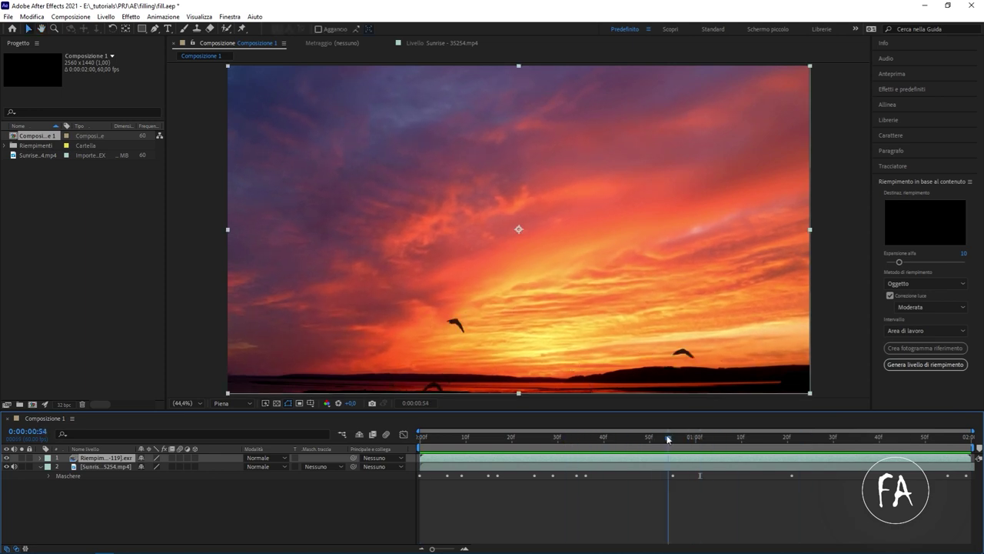
{"action": "left_click_drag", "start_coordinate": [669, 439], "coordinate": [648, 439]}
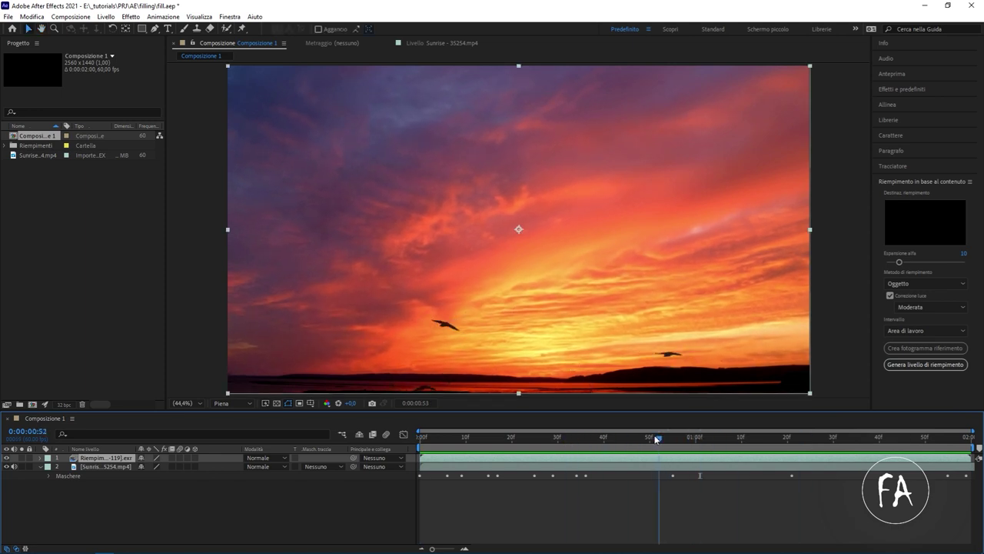